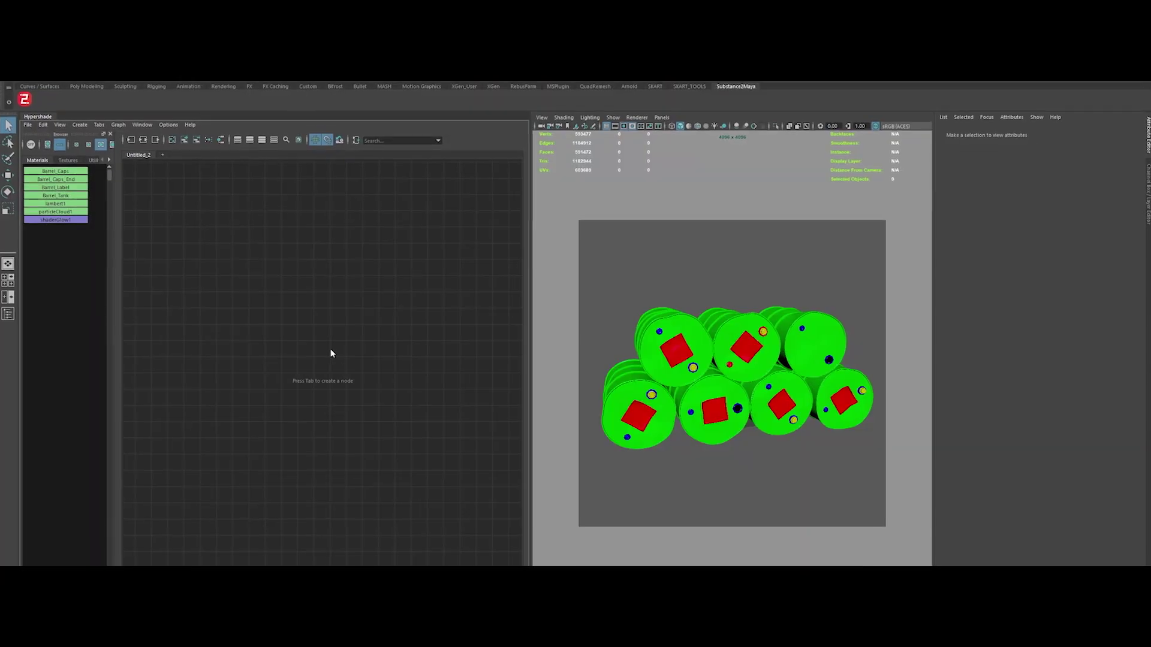
Step: Orbit the viewport around the barrel stack to show more of the barrels' sides
{"action": "mouse_move", "coordinate": [706, 463]}
{"action": "left_mouse_down", "text": "alt"}
{"action": "mouse_move", "coordinate": [727, 465]}
{"action": "mouse_move", "coordinate": [635, 465]}
{"action": "mouse_move", "coordinate": [704, 463]}
{"action": "left_mouse_up", "text": "alt"}
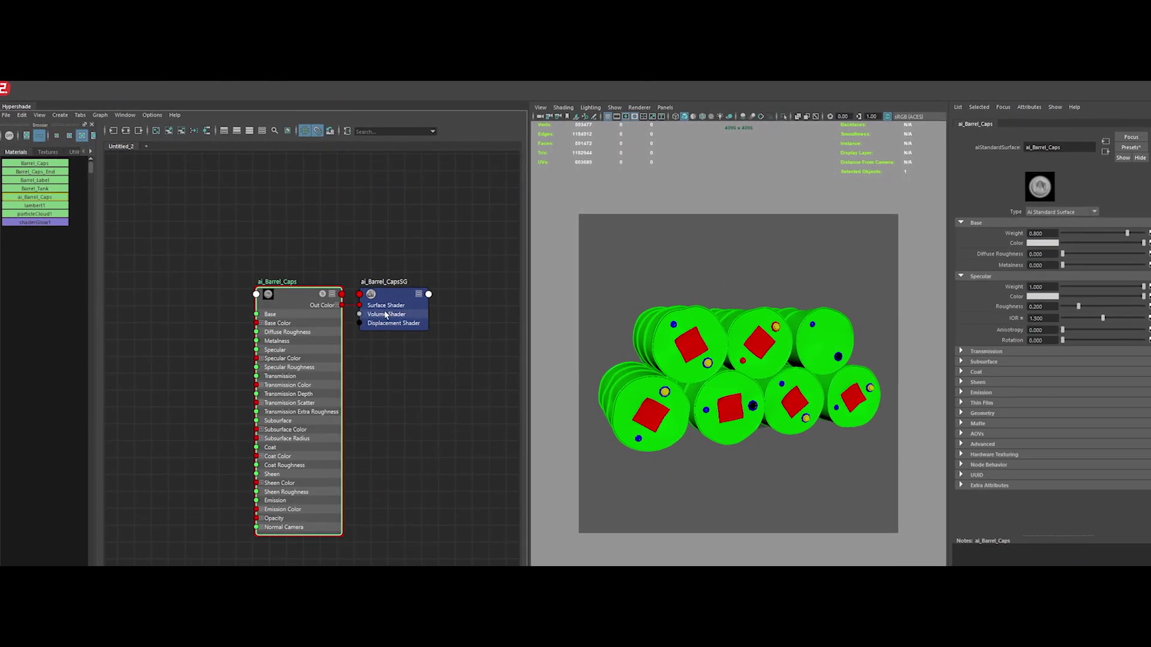
Step: Bring up the S2M V1.0 builder set to EXR textures with ACES OCIO Workflow enabled
{"action": "left_click", "coordinate": [303, 335]}
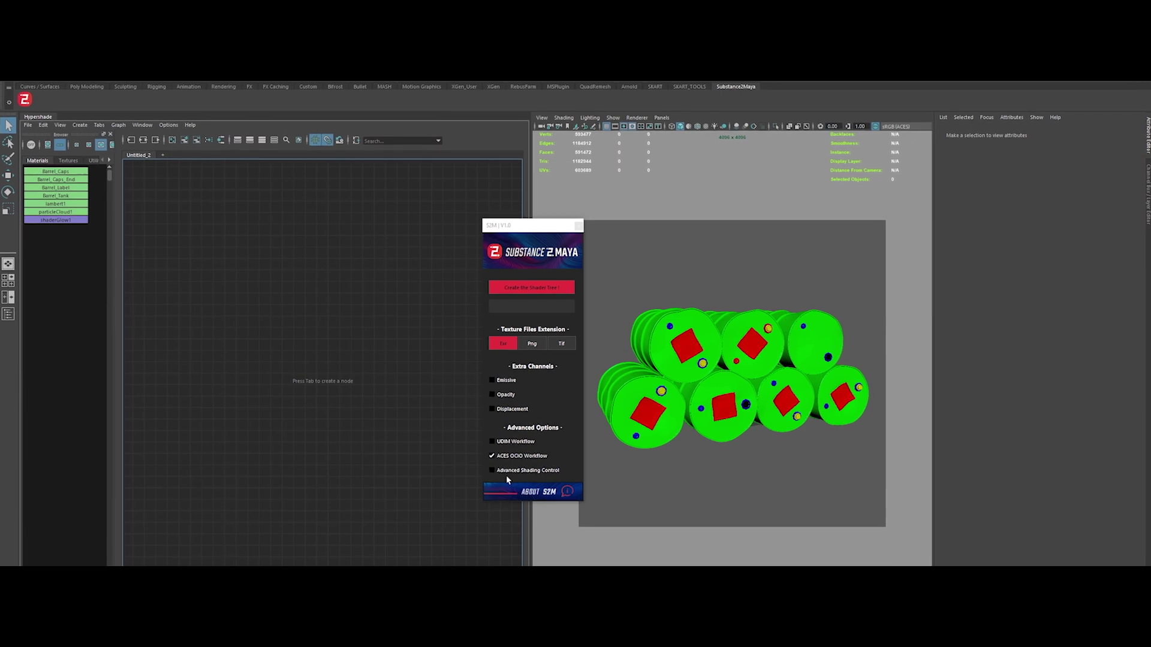
Step: Build the ai_Barrel_Caps shader tree with Advanced Shading Control enabled
{"action": "left_click", "coordinate": [503, 471]}
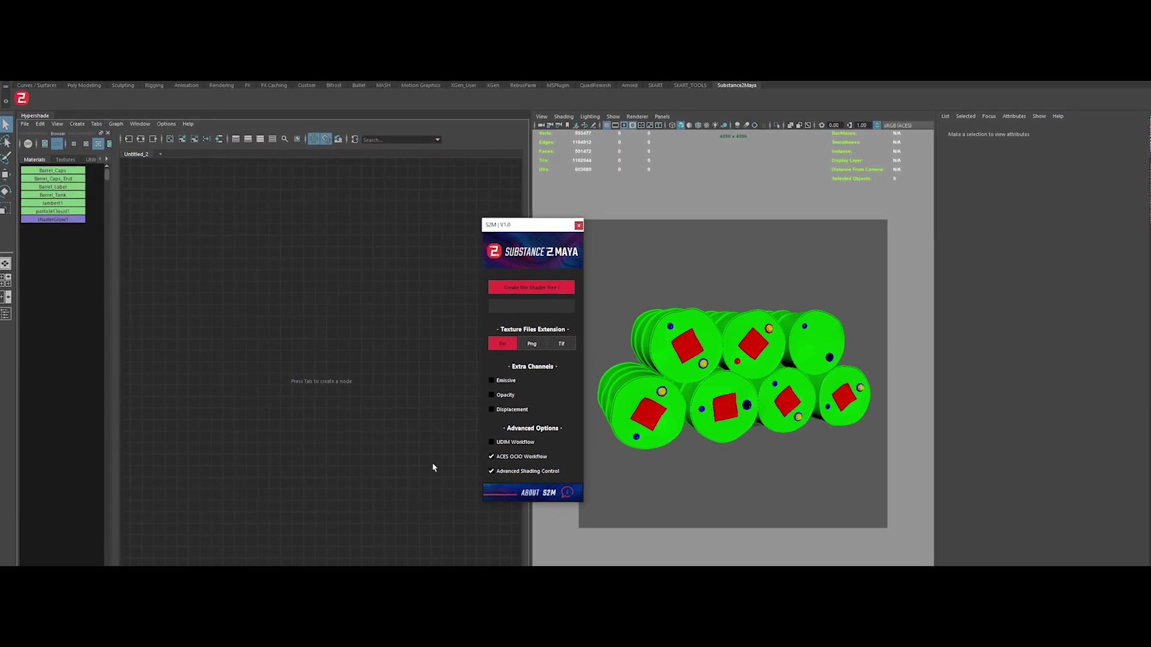
{"action": "left_click", "coordinate": [520, 291]}
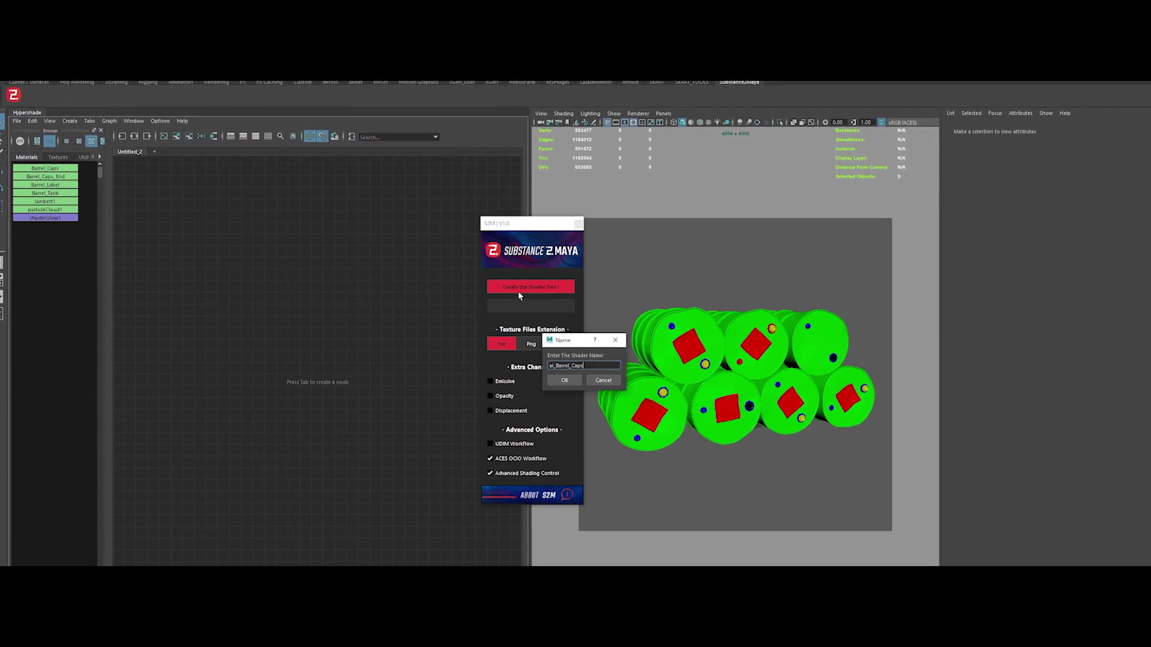
{"action": "left_click", "coordinate": [564, 381]}
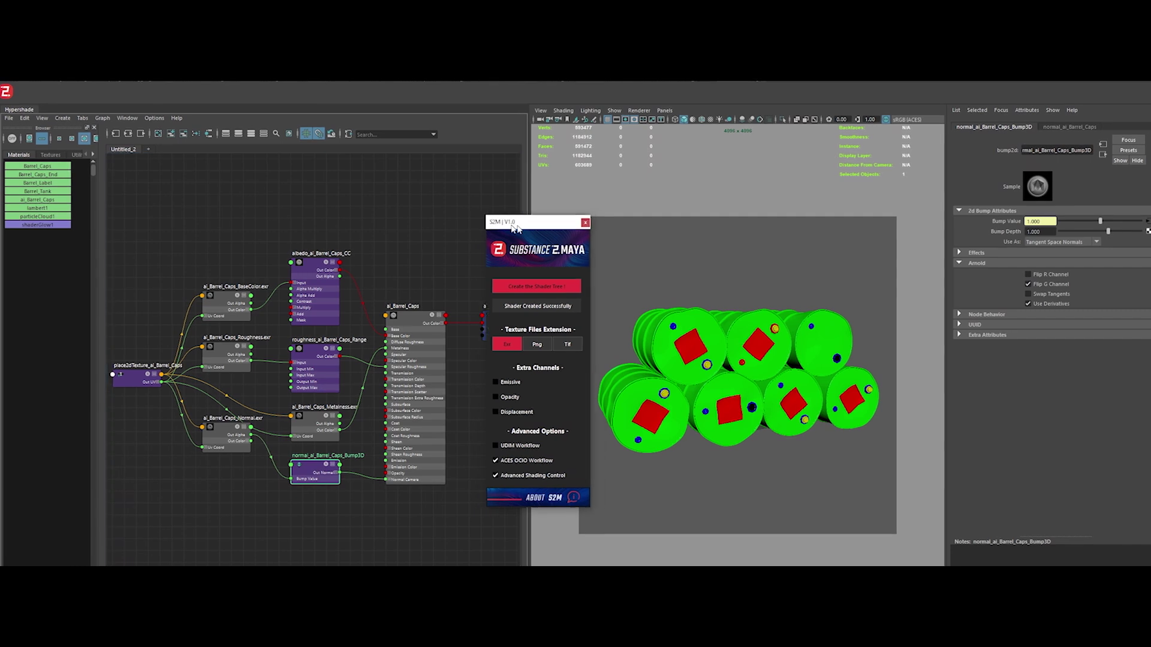
{"action": "left_click_drag", "start_coordinate": [515, 227], "coordinate": [542, 225]}
Step: Inspect the BaseColor, normal, colour-correct and shader nodes, then assign ai_Barrel_Caps to the barrels
{"action": "left_click", "coordinate": [227, 300]}
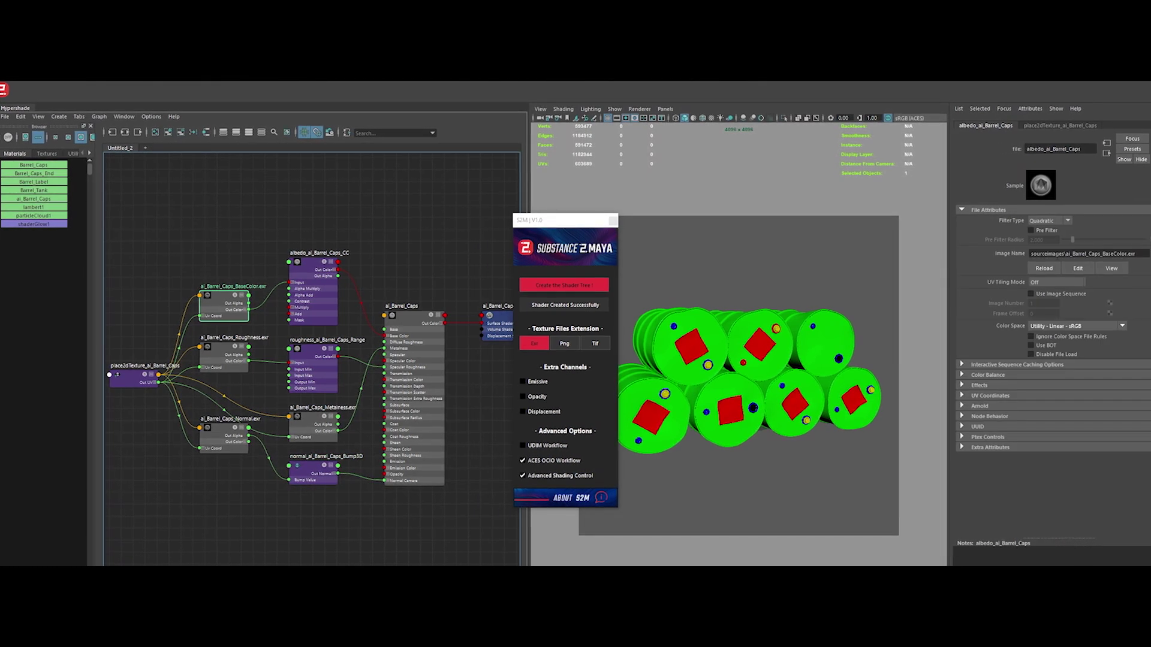
{"action": "left_click", "coordinate": [223, 435]}
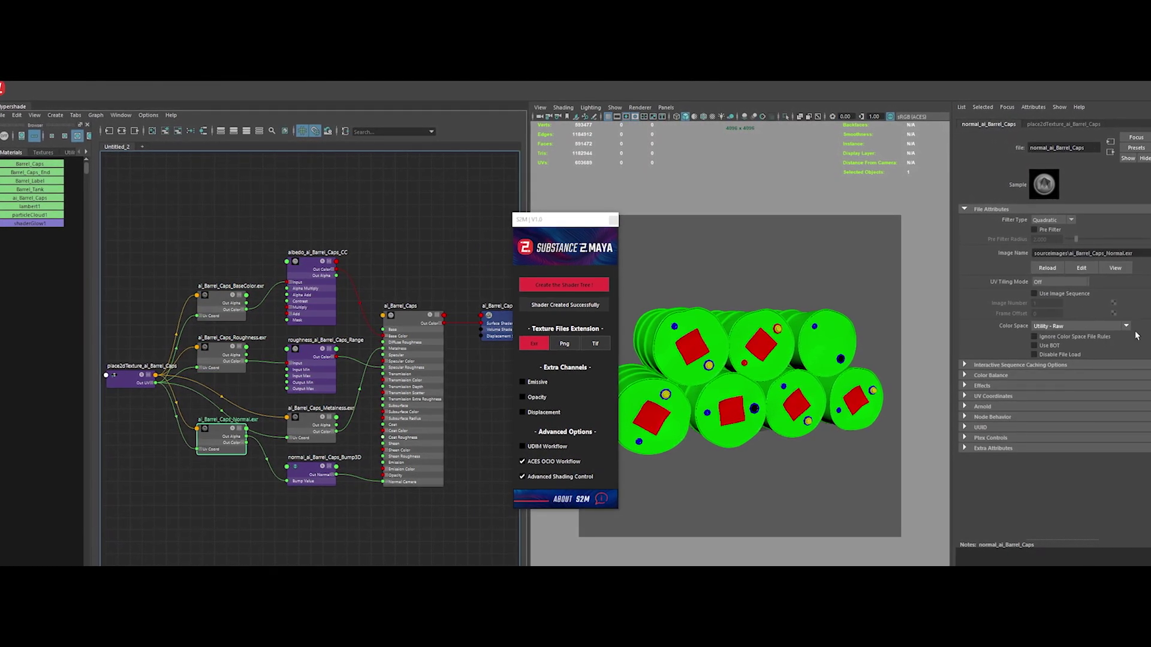
{"action": "left_click", "coordinate": [312, 294]}
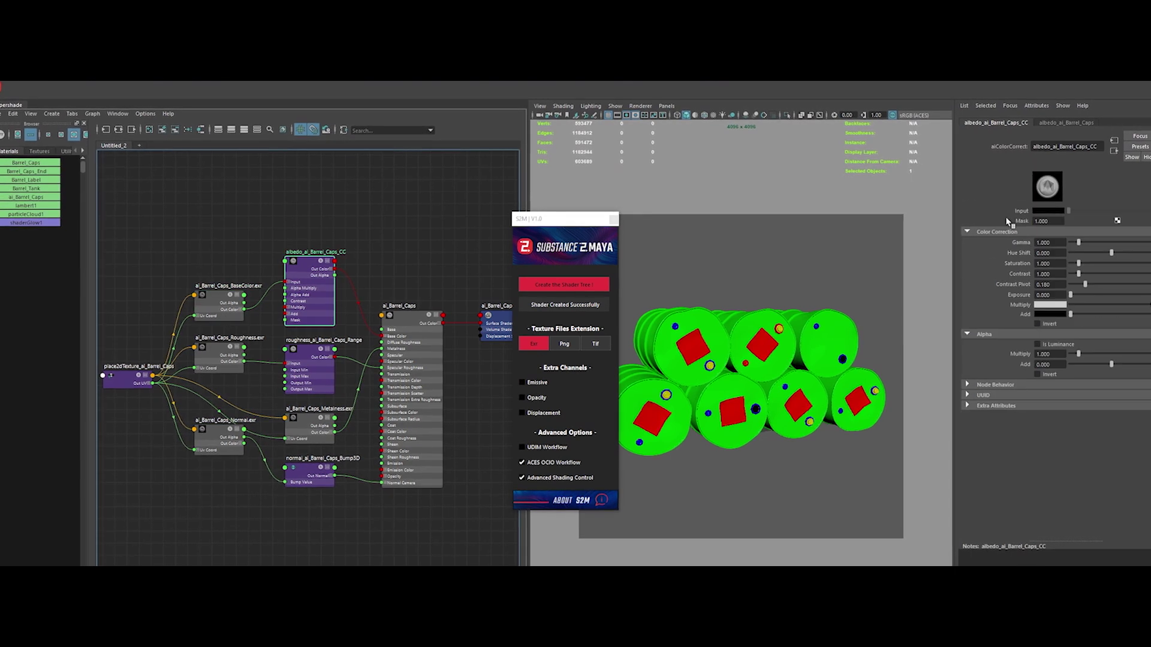
{"action": "left_click", "coordinate": [381, 364]}
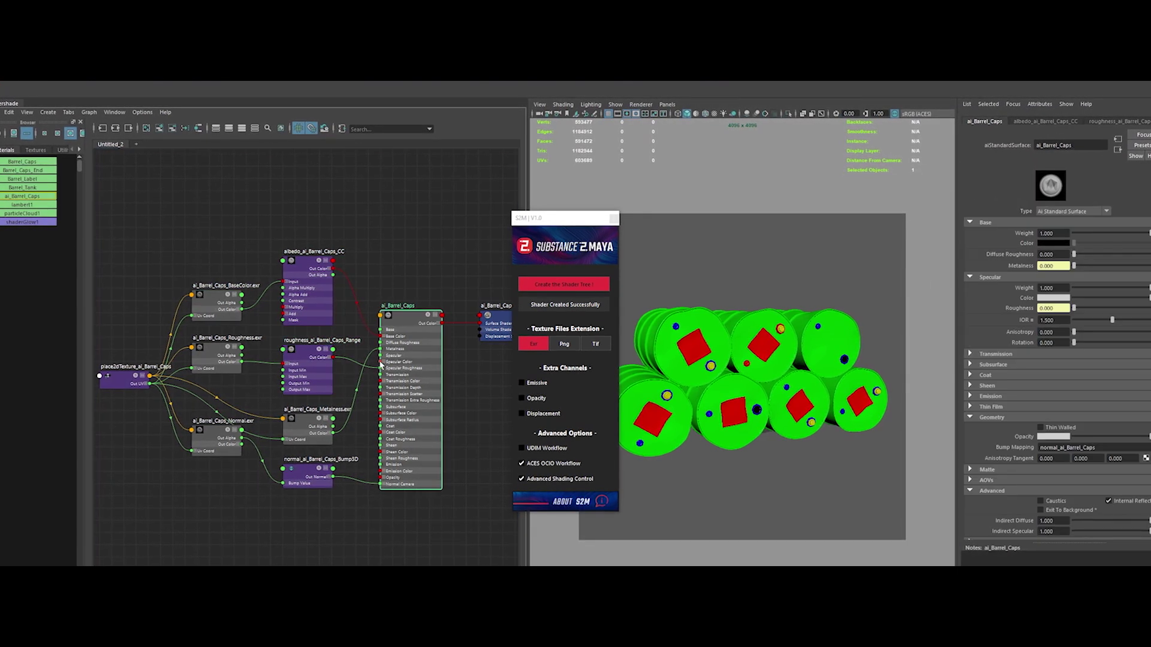
{"action": "right_click", "coordinate": [24, 160]}
{"action": "left_click", "coordinate": [33, 174]}
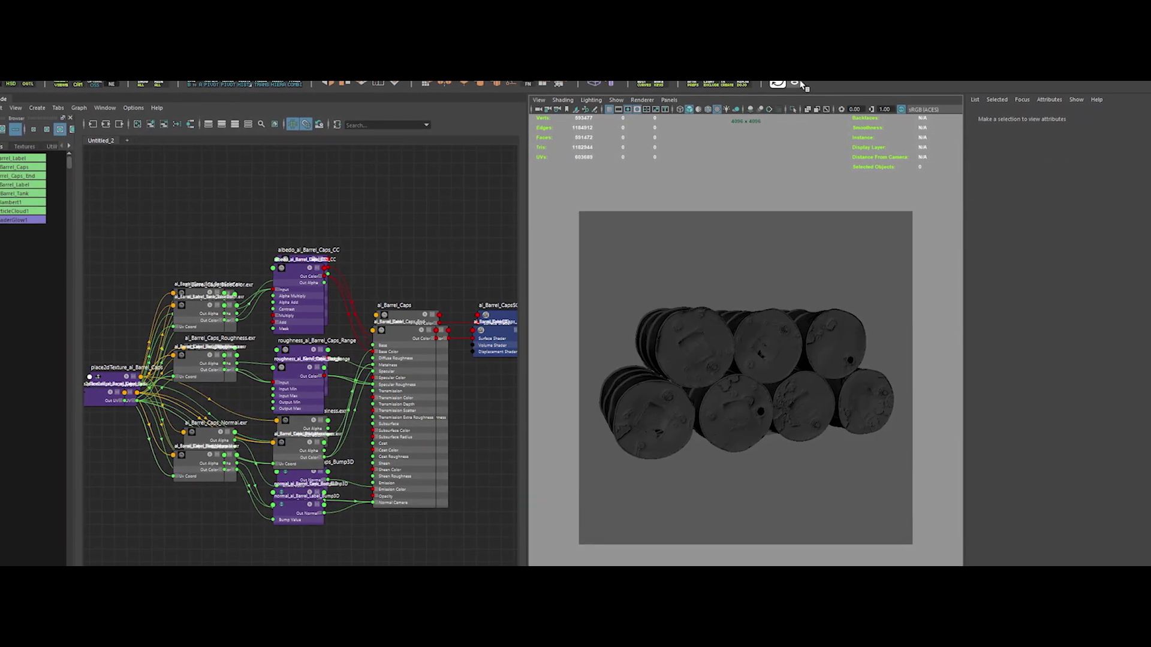
Step: Render the barrels in Arnold RenderView, then place the S2M builder beside the shoe
{"action": "left_click", "coordinate": [801, 85]}
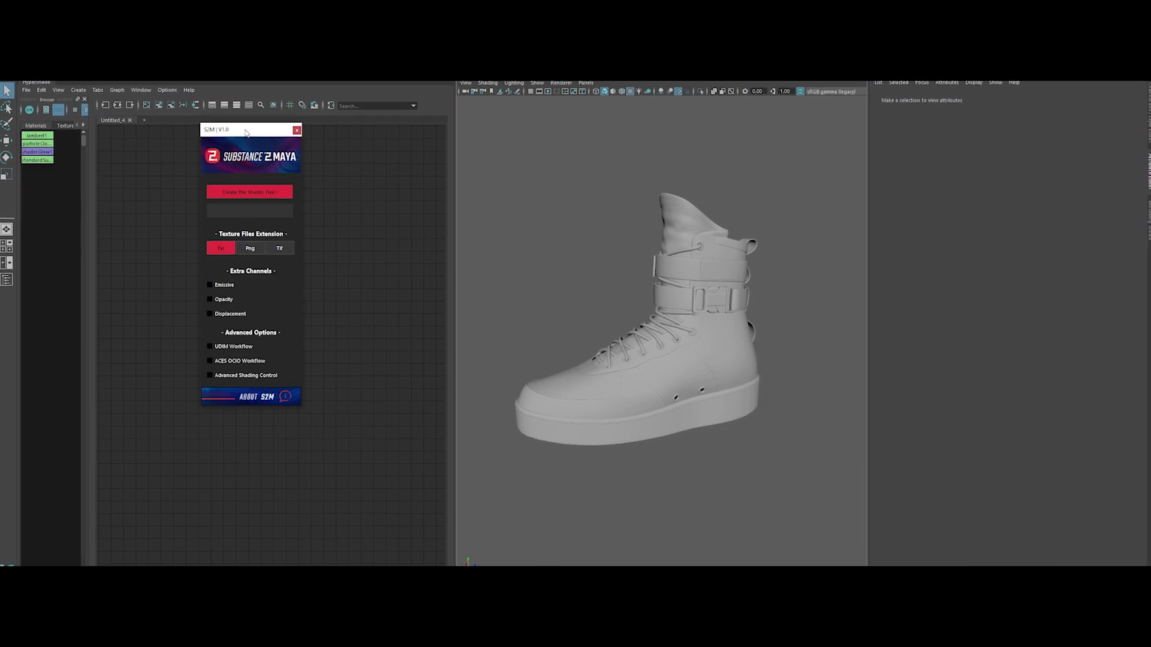
{"action": "left_click_drag", "start_coordinate": [246, 128], "coordinate": [467, 204]}
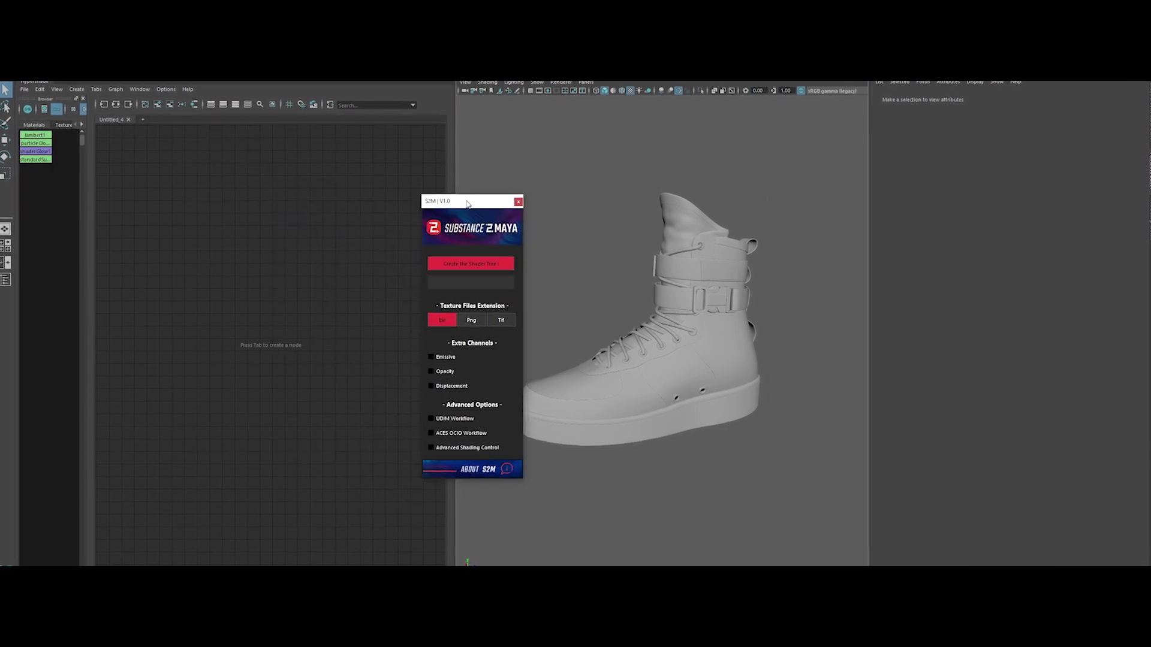
Step: Build the 'shoes' shader tree from PNG UDIM textures with Displacement and Advanced Shading Control
{"action": "left_click", "coordinate": [471, 320]}
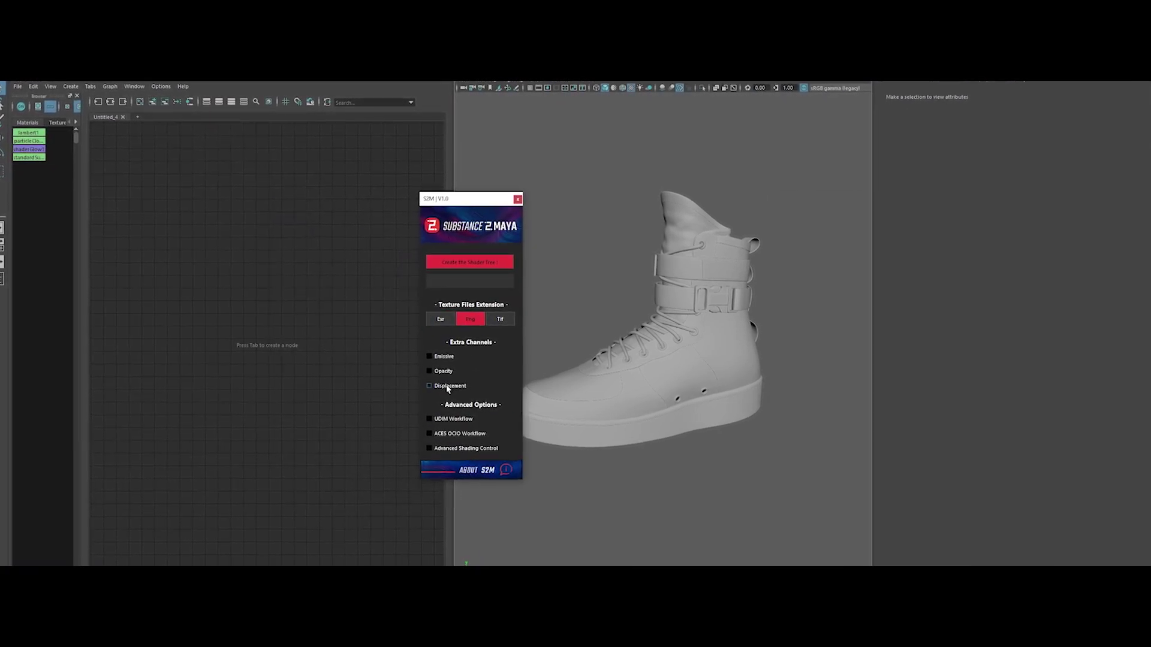
{"action": "left_click", "coordinate": [447, 388]}
{"action": "left_click", "coordinate": [438, 419]}
{"action": "left_click", "coordinate": [447, 449]}
{"action": "left_click_drag", "start_coordinate": [467, 202], "coordinate": [502, 196]}
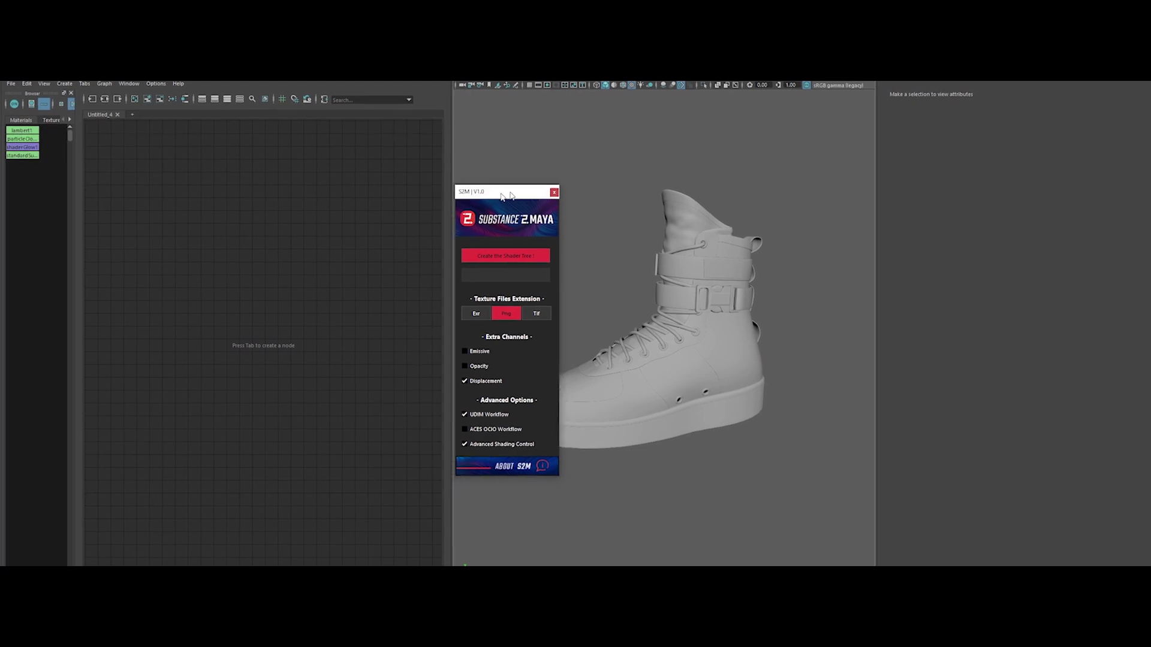
{"action": "left_click", "coordinate": [516, 258]}
{"action": "type", "text": "shoes"}
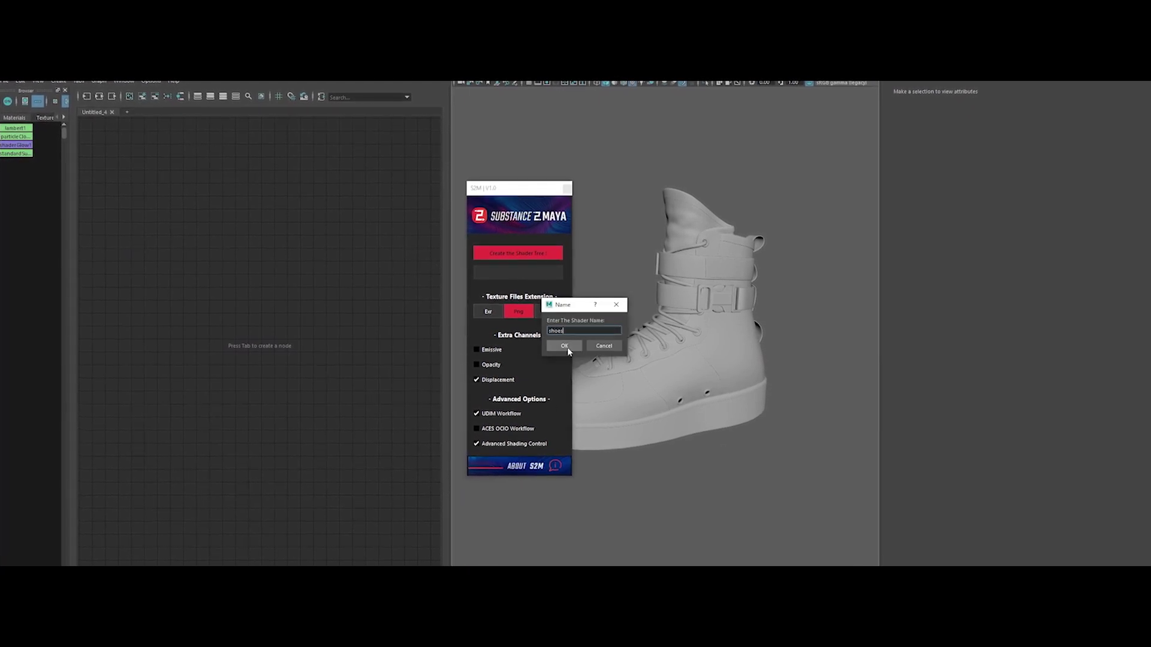
{"action": "left_click", "coordinate": [566, 347]}
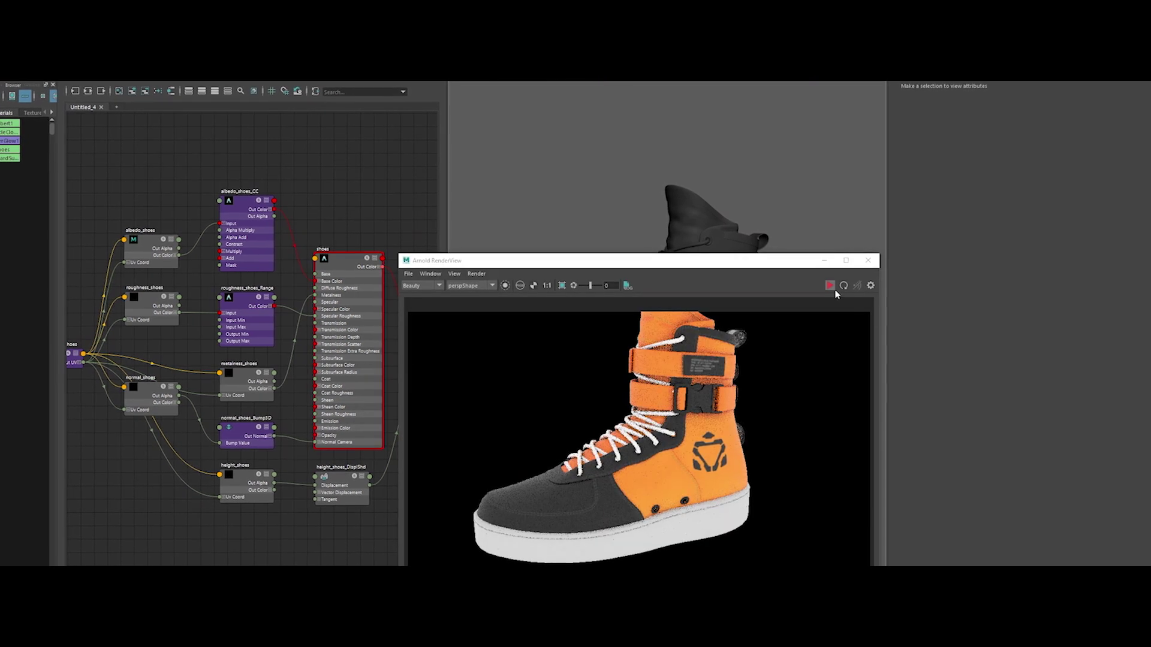
Step: Run an Arnold IPR render of the shoe and orbit to view it from behind
{"action": "left_click", "coordinate": [831, 286]}
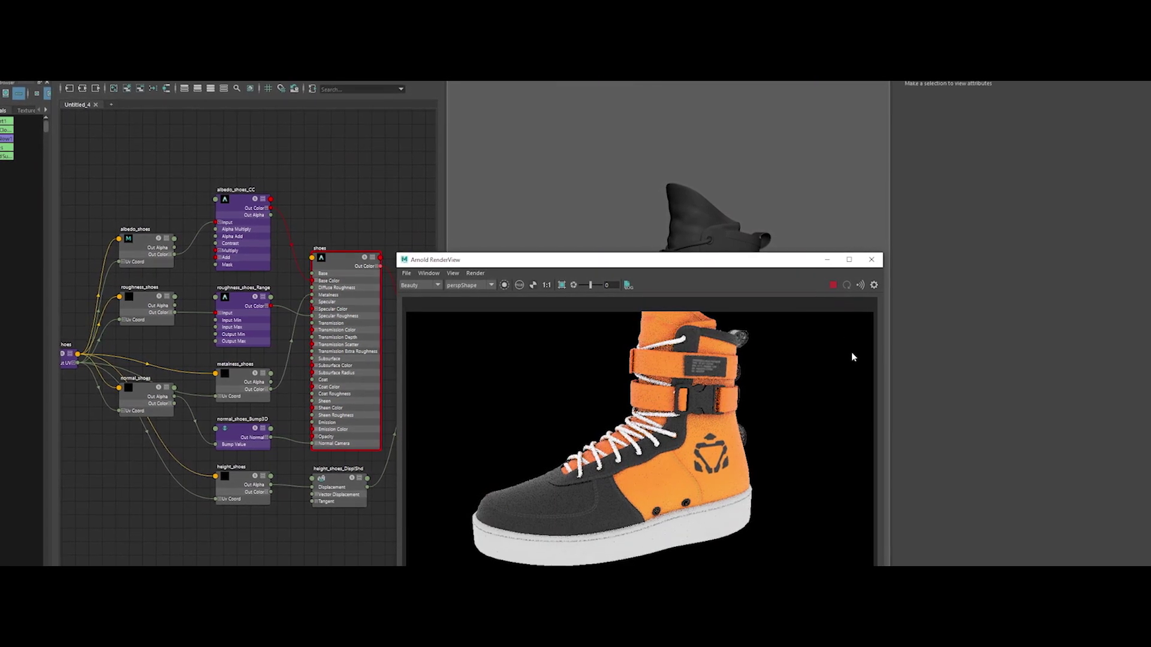
{"action": "left_click_drag", "start_coordinate": [636, 216], "coordinate": [924, 207], "text": "alt"}
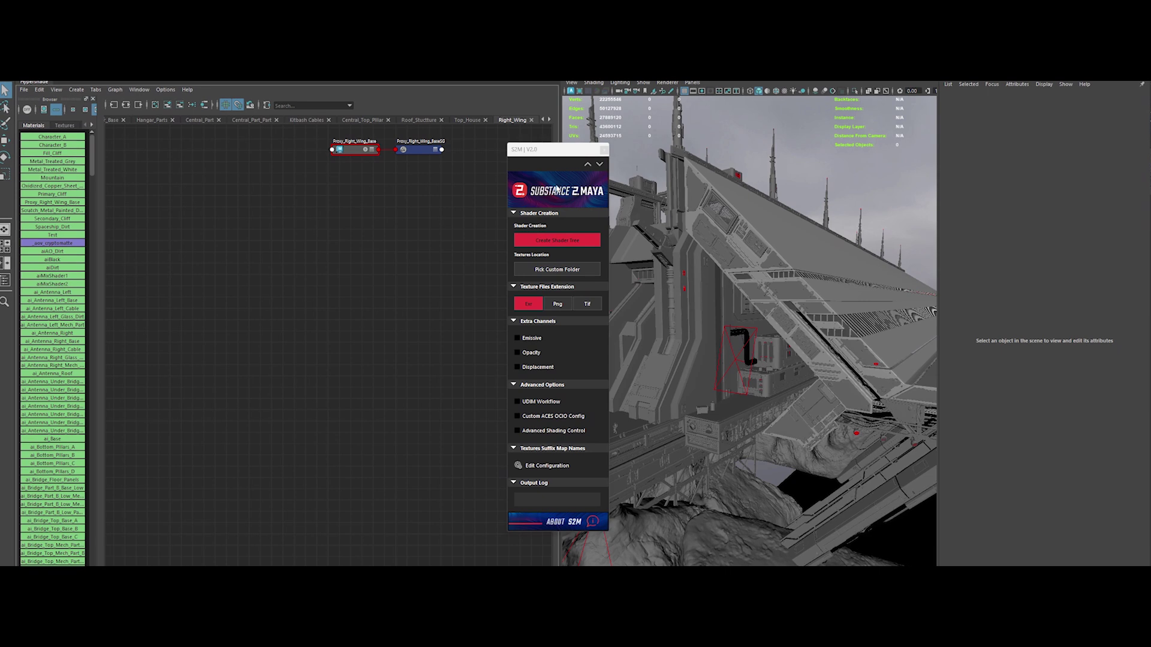
Step: Collapse and re-expand the S2M sections, leaving Extra Channels, Suffix Map Names and Output Log hidden
{"action": "left_click", "coordinate": [579, 214]}
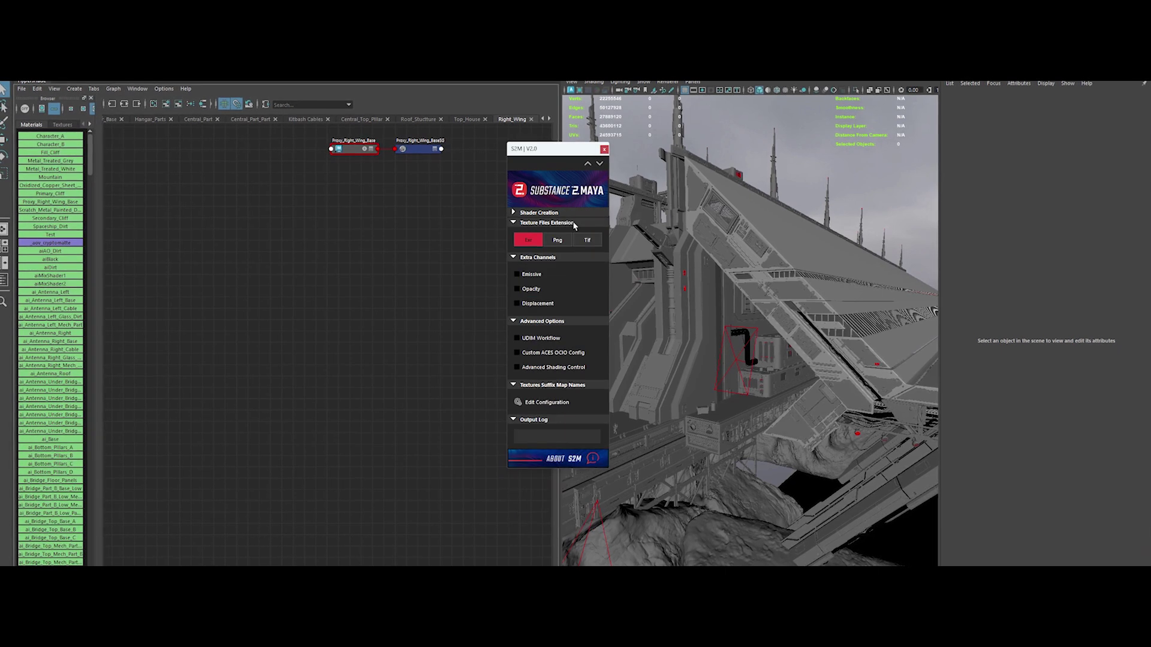
{"action": "left_click", "coordinate": [574, 224]}
{"action": "left_click", "coordinate": [560, 233]}
{"action": "left_click", "coordinate": [555, 243]}
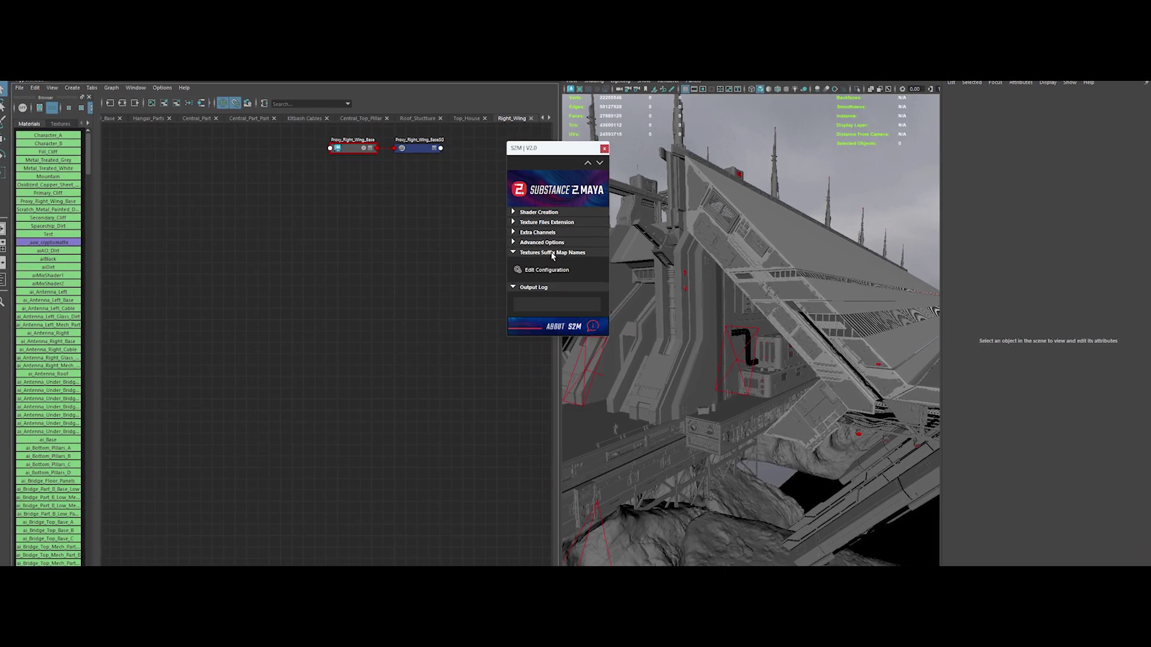
{"action": "left_click", "coordinate": [552, 254]}
{"action": "left_click", "coordinate": [547, 264]}
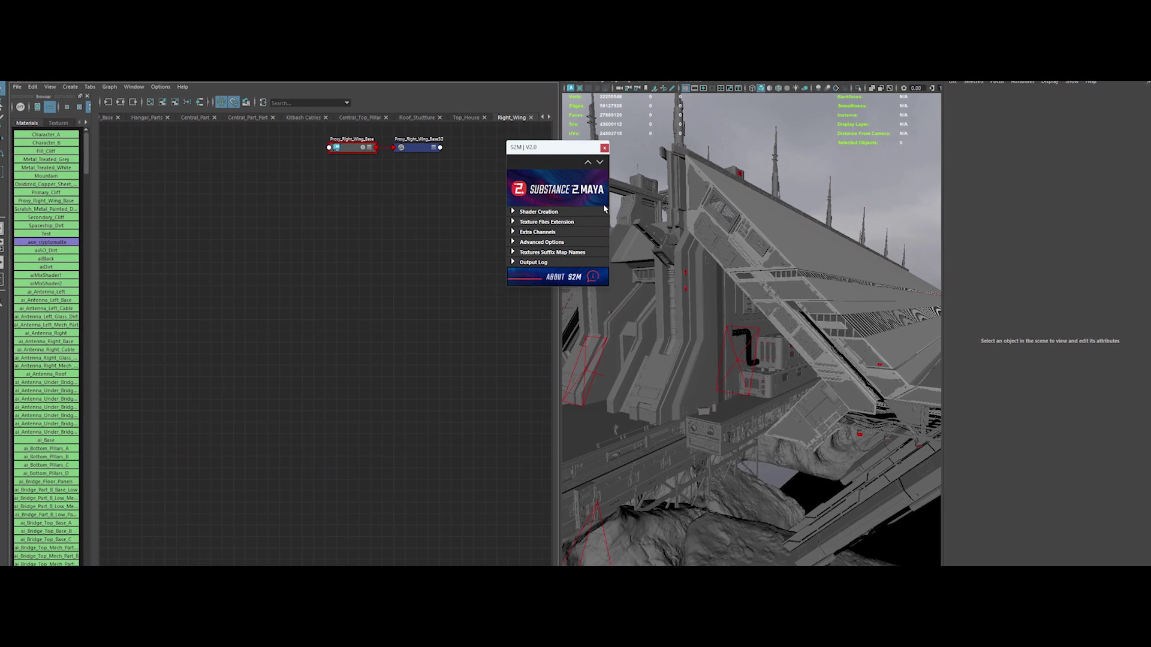
{"action": "left_click", "coordinate": [600, 162]}
{"action": "left_click", "coordinate": [541, 321]}
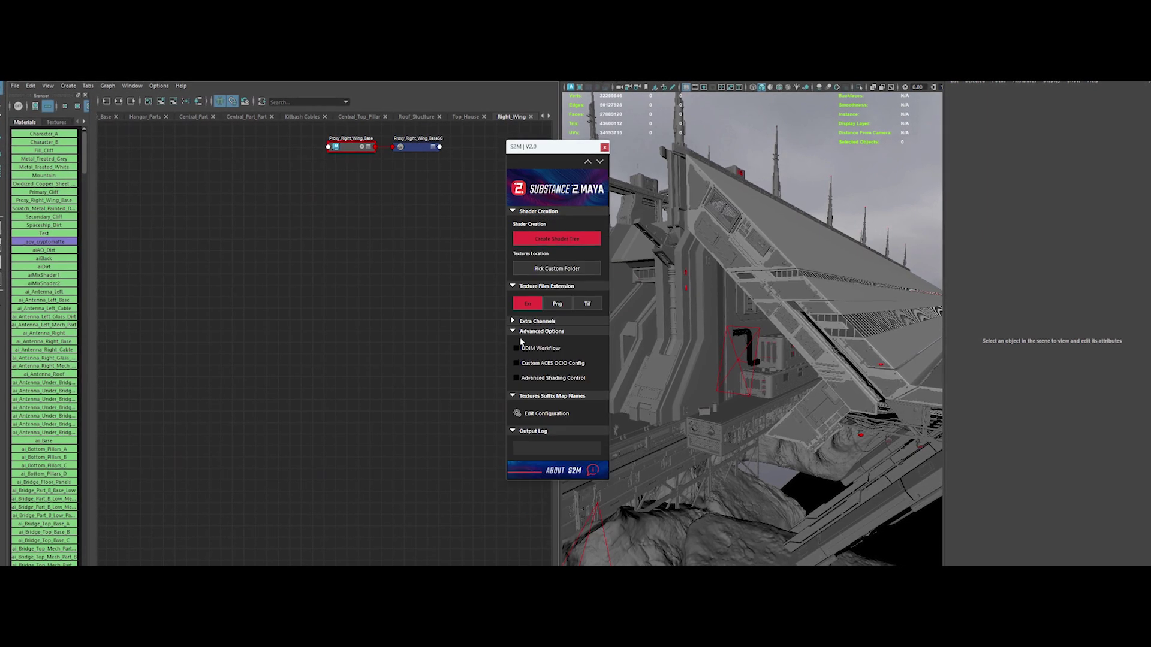
{"action": "left_click", "coordinate": [541, 398]}
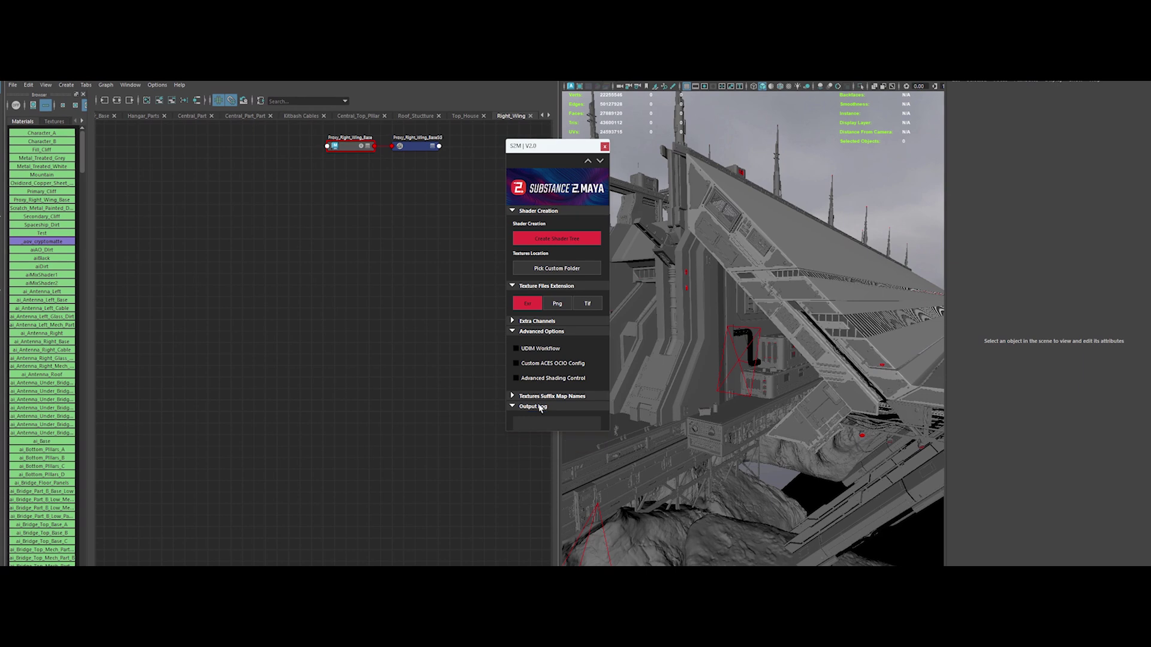
{"action": "left_click", "coordinate": [542, 408]}
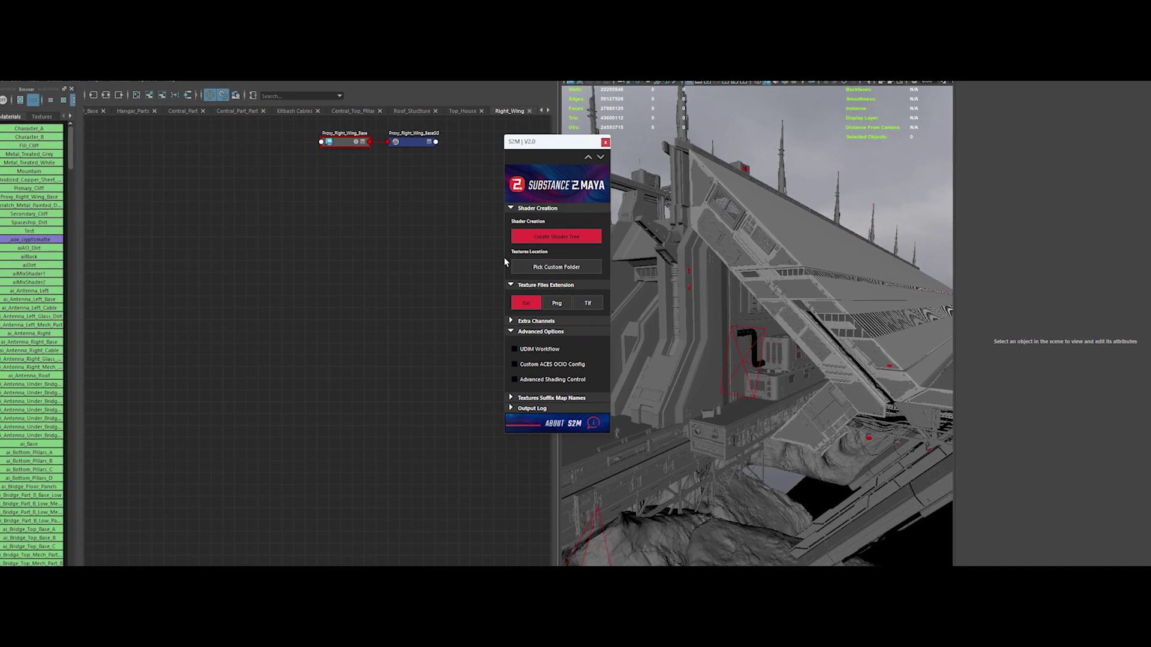
Step: Pick the custom texture folder 1_Mod > 01_Maya > sourceimages > Common > Right_Wing_Base
{"action": "left_click", "coordinate": [552, 268]}
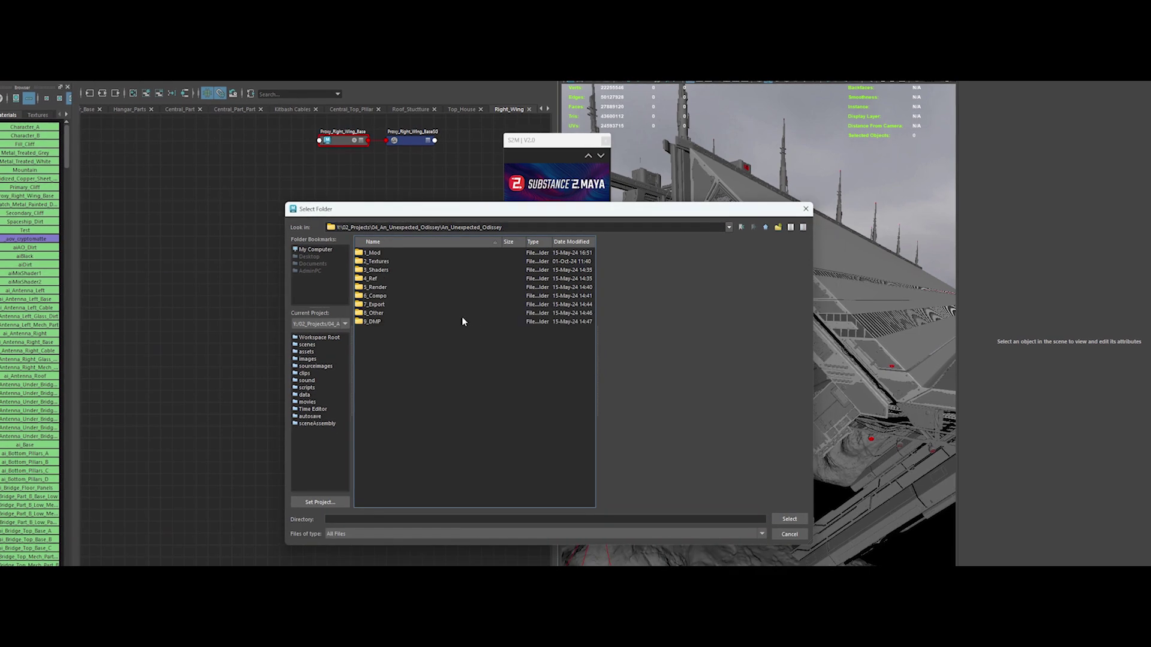
{"action": "double_click", "coordinate": [373, 253]}
{"action": "double_click", "coordinate": [373, 253]}
{"action": "double_click", "coordinate": [373, 352]}
{"action": "double_click", "coordinate": [378, 297]}
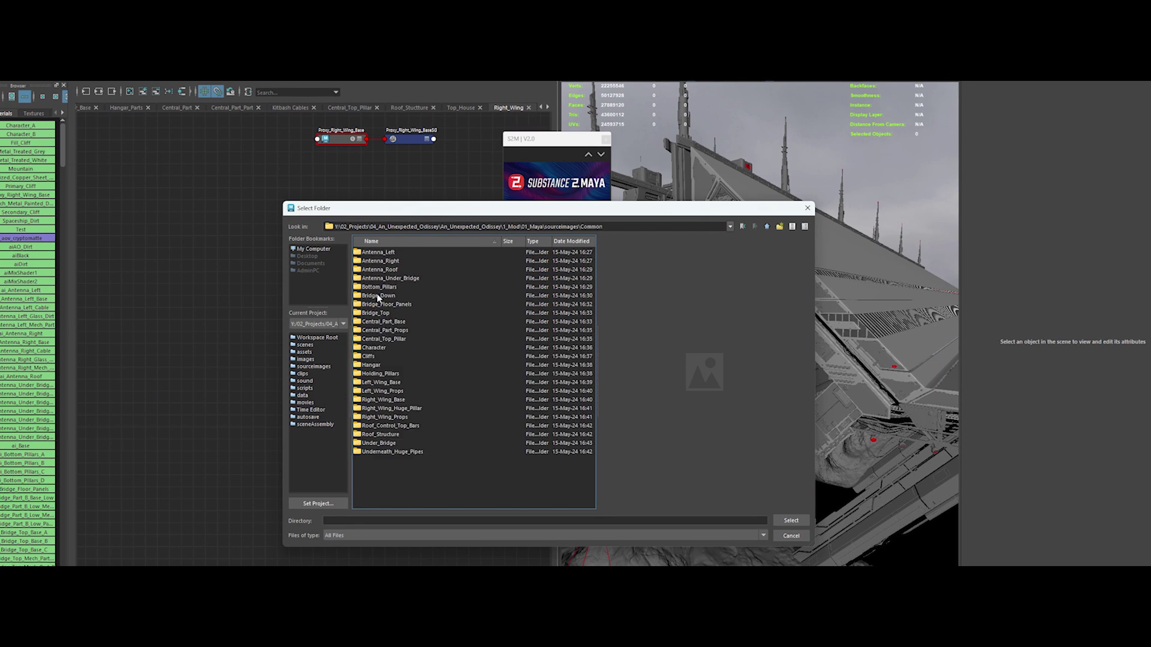
{"action": "double_click", "coordinate": [384, 400]}
{"action": "left_click", "coordinate": [792, 522]}
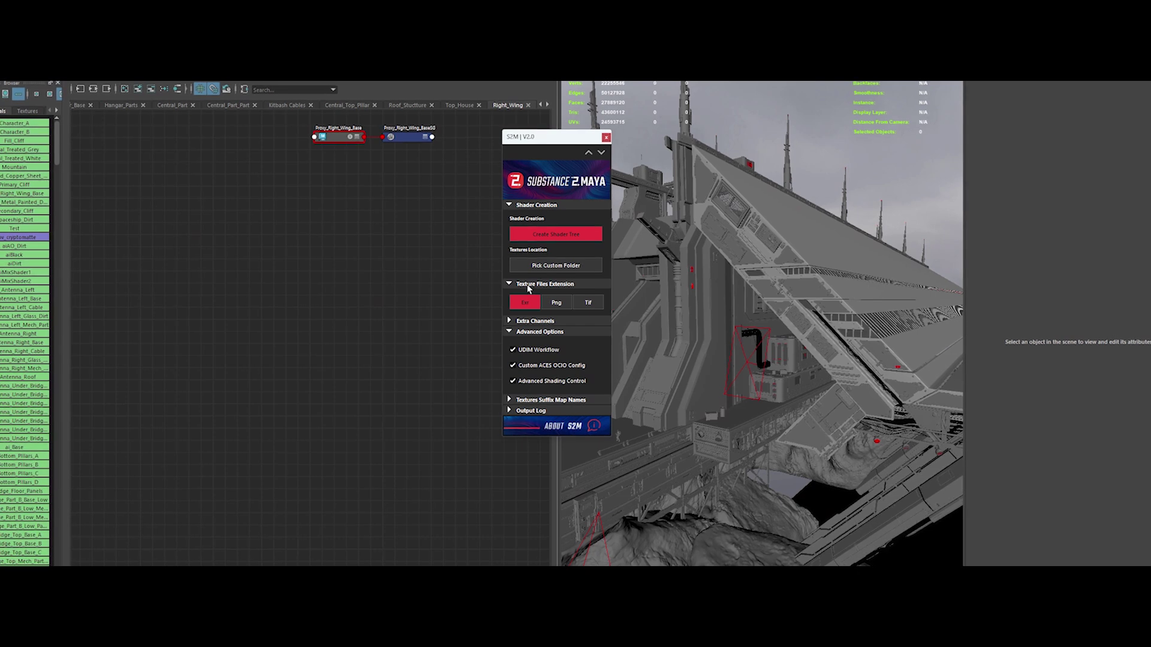
Step: Create the ai_Right_Wing_Base shader tree and open the Textures Suffix Map Names configuration
{"action": "left_click", "coordinate": [556, 234]}
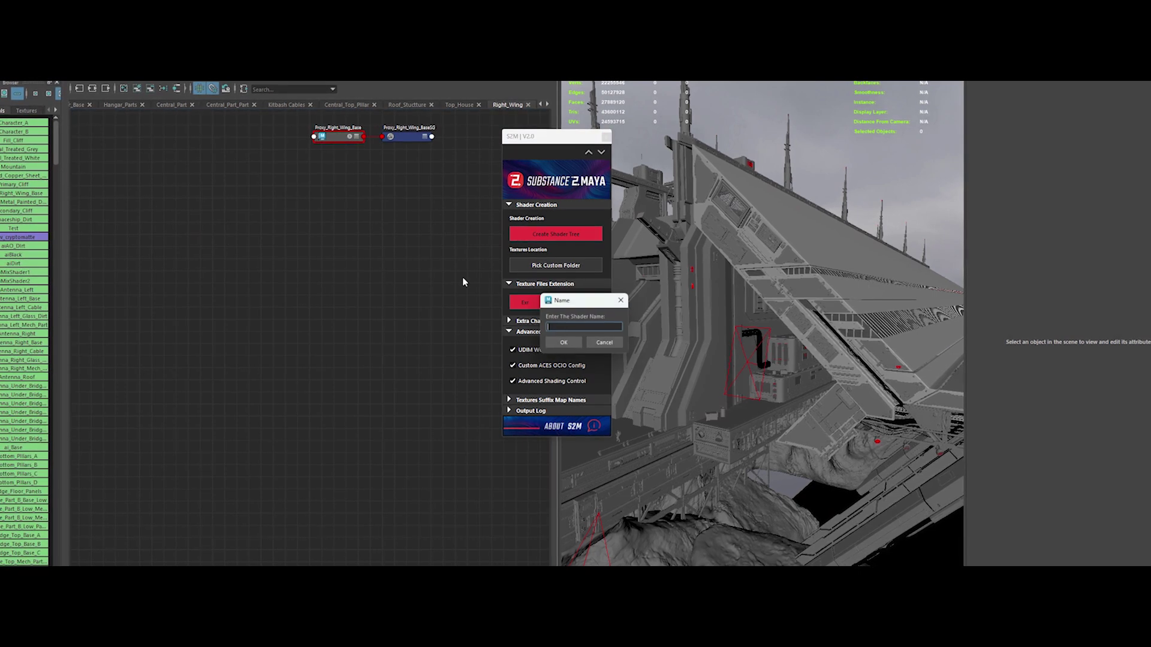
{"action": "left_click", "coordinate": [557, 344]}
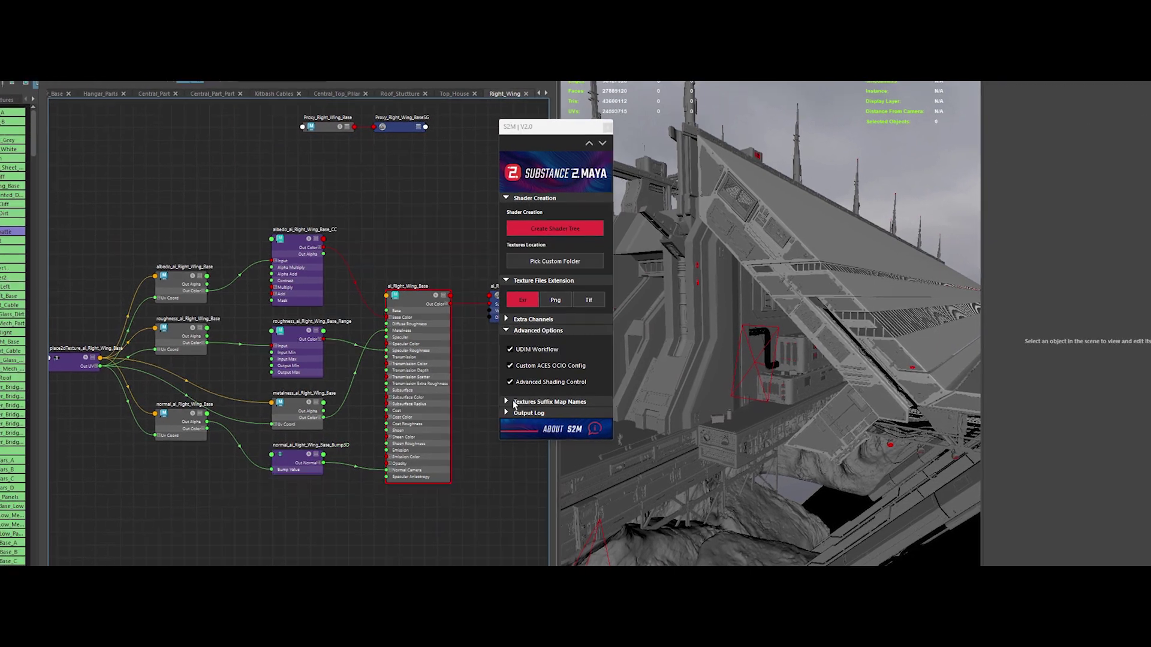
{"action": "left_click", "coordinate": [513, 402]}
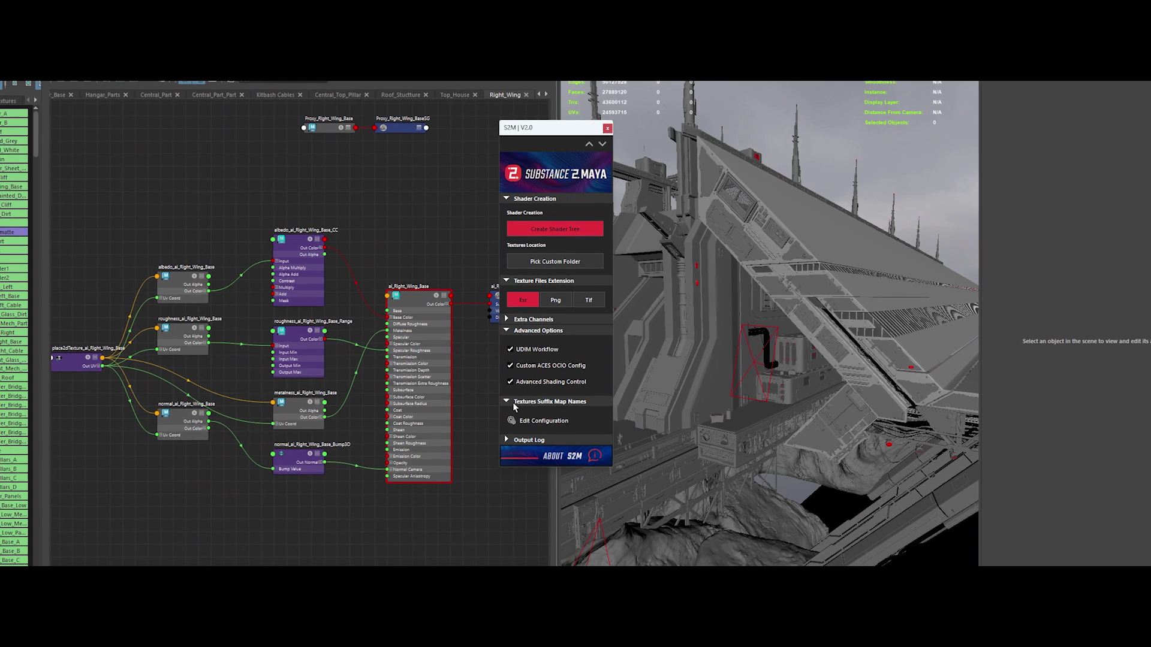
{"action": "left_click", "coordinate": [545, 421]}
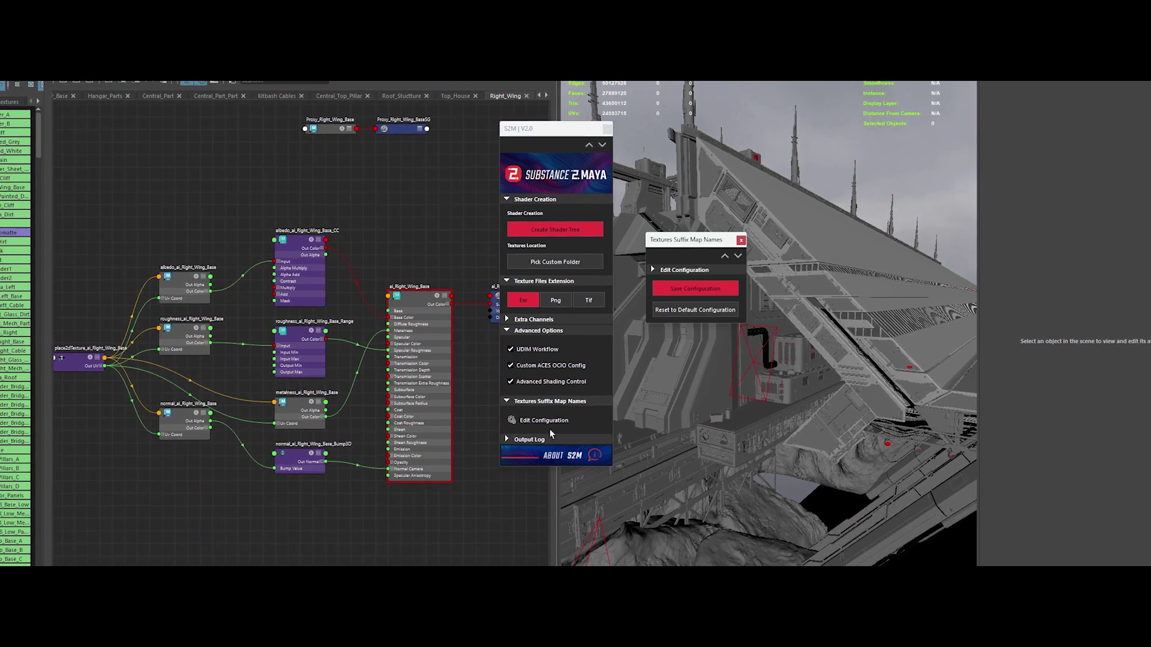
Step: Review and save the suffix map-name fields, then reopen the configuration
{"action": "left_click", "coordinate": [666, 270]}
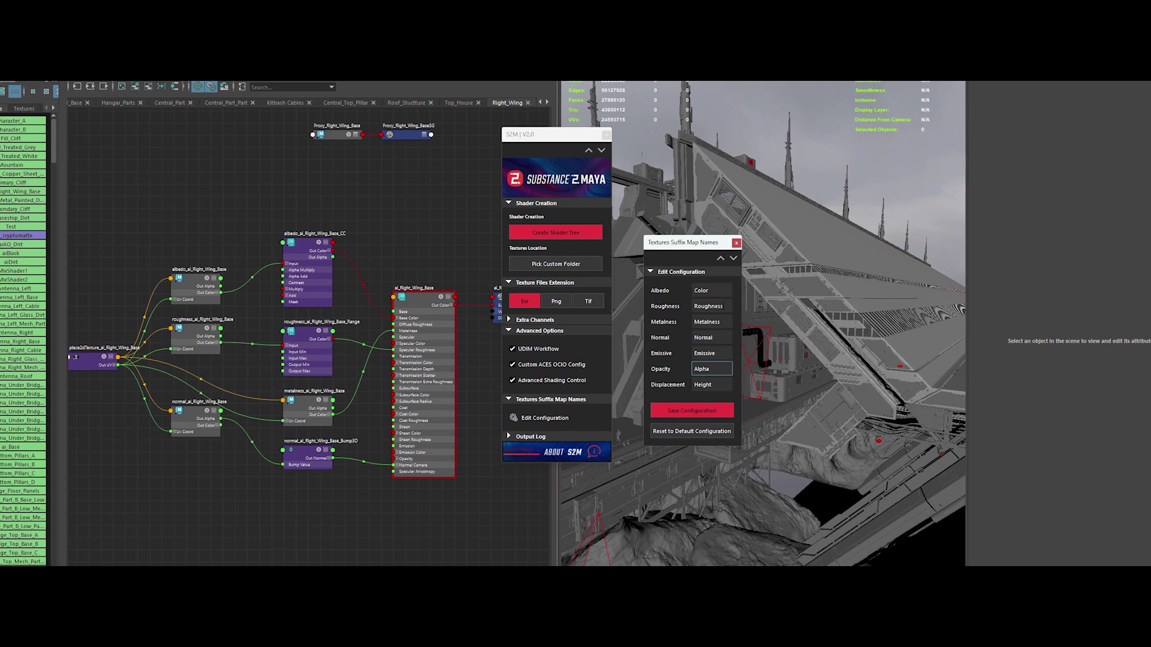
{"action": "left_click", "coordinate": [704, 410]}
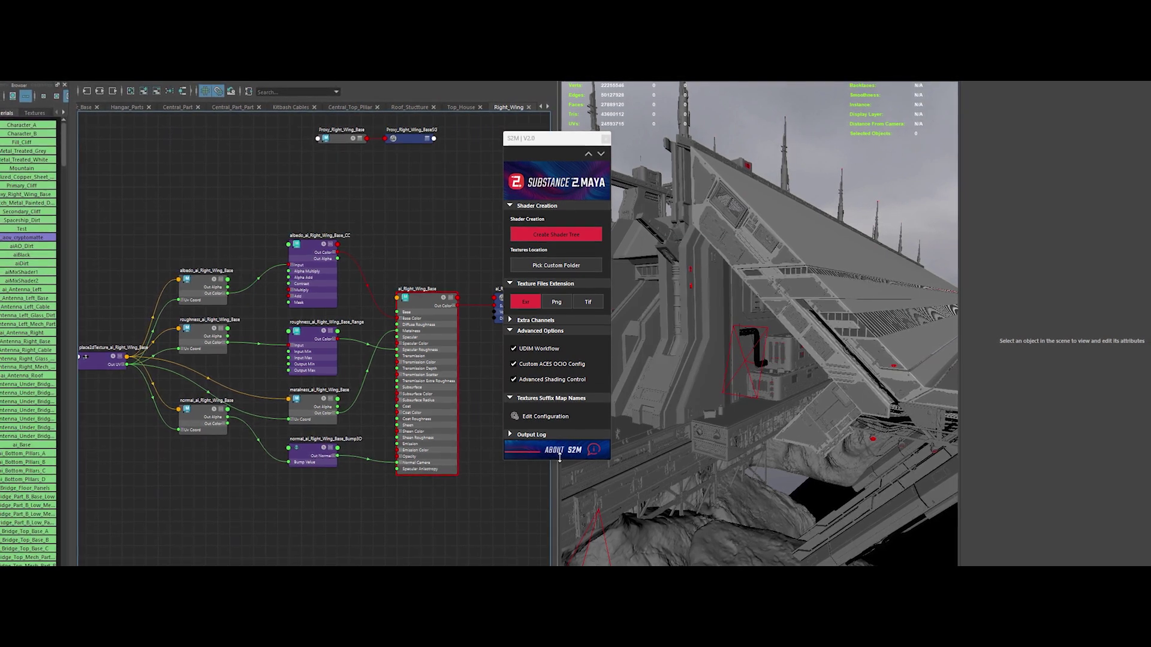
{"action": "left_click", "coordinate": [546, 417]}
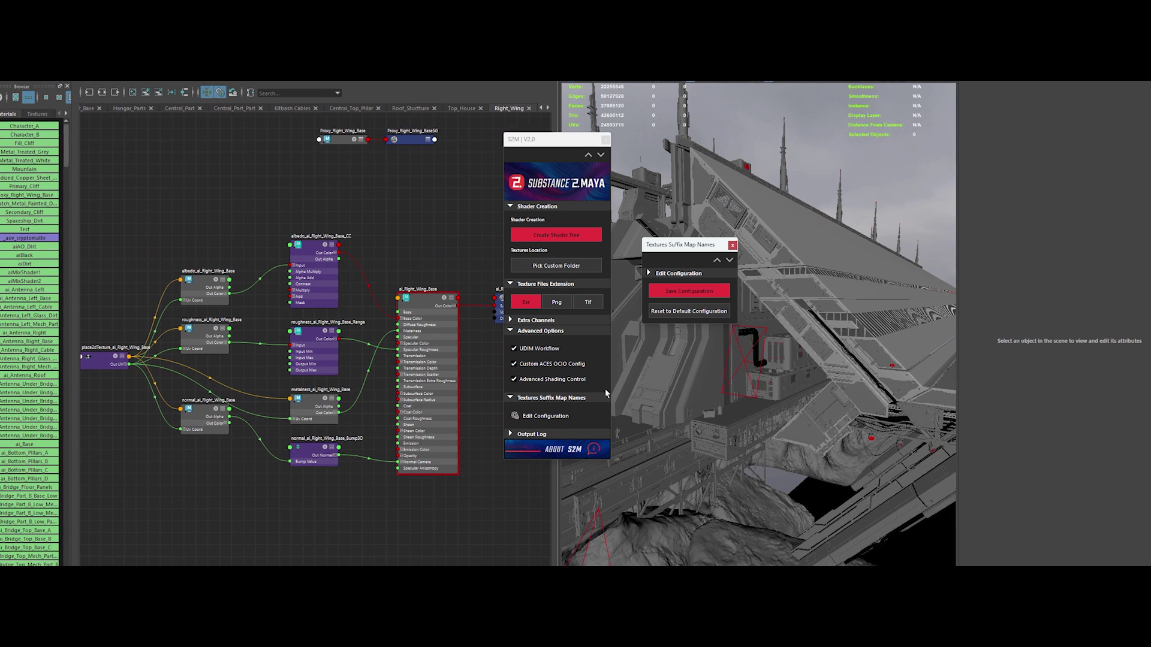
{"action": "left_click", "coordinate": [662, 275]}
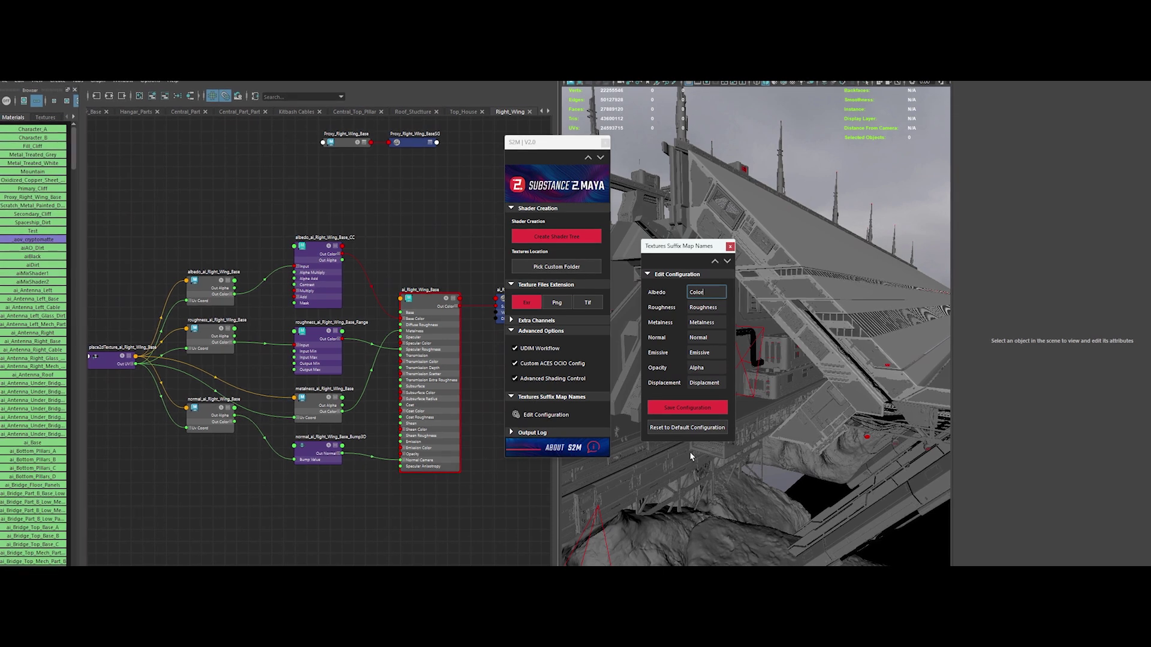
Step: Reset suffixes to defaults, confirm BaseColor for Albedo and Height for Displacement, then close
{"action": "left_click", "coordinate": [687, 428]}
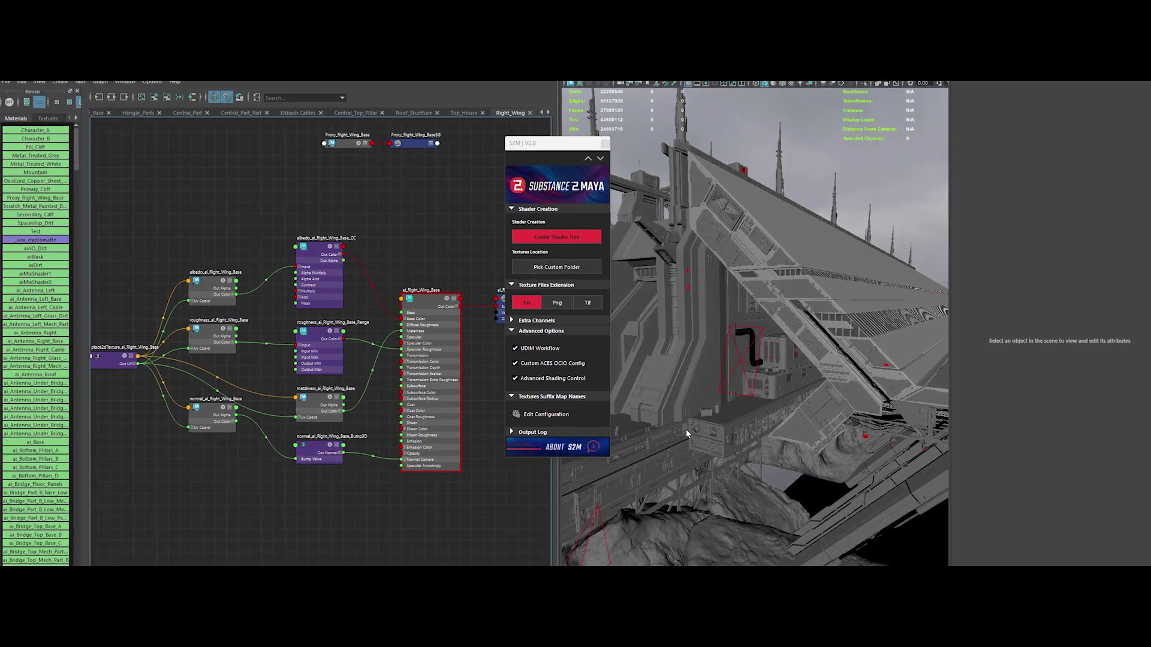
{"action": "left_click", "coordinate": [560, 415]}
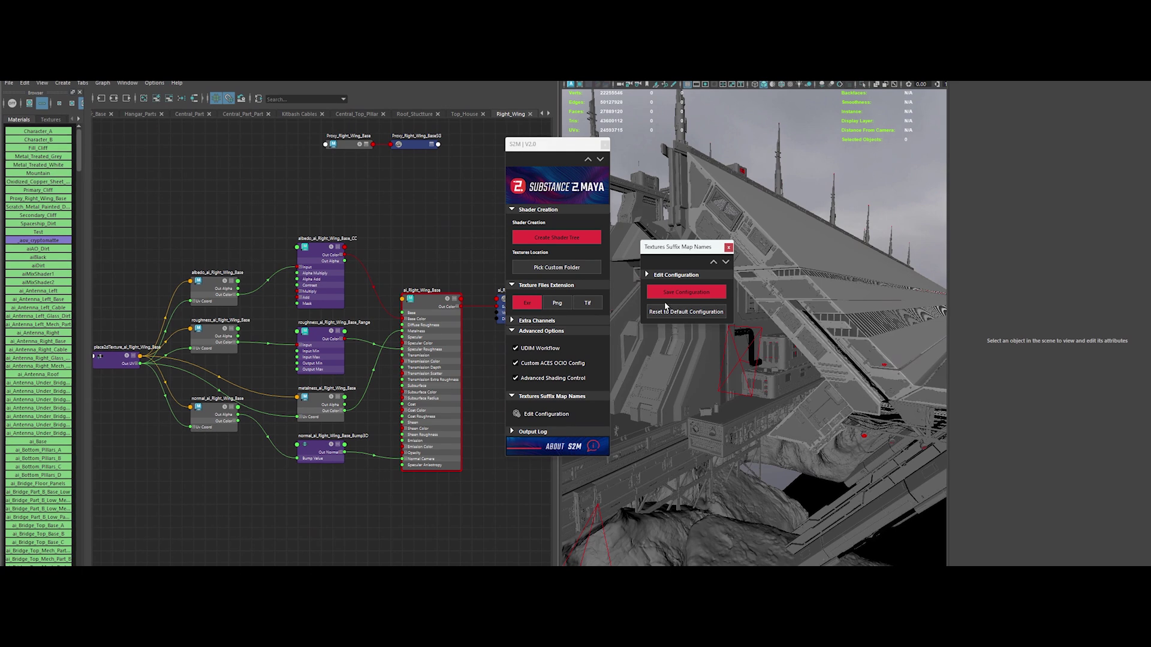
{"action": "left_click", "coordinate": [675, 276]}
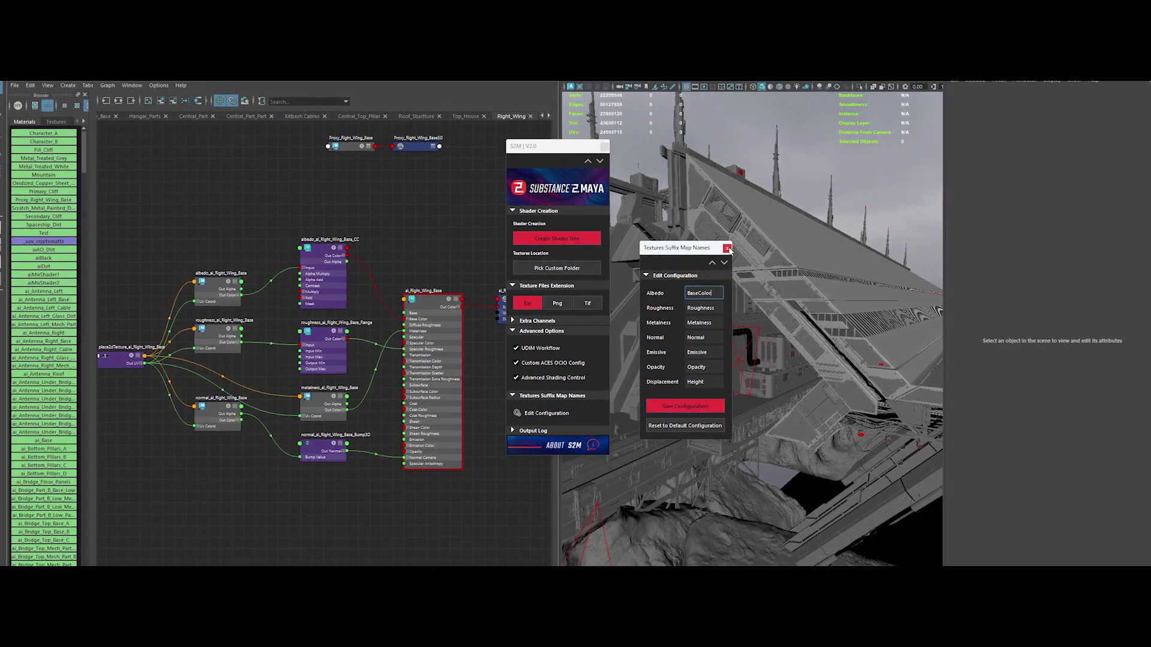
{"action": "left_click", "coordinate": [727, 248]}
{"action": "scroll", "coordinate": [398, 217], "scroll_direction": "down", "scroll_amount": 3}
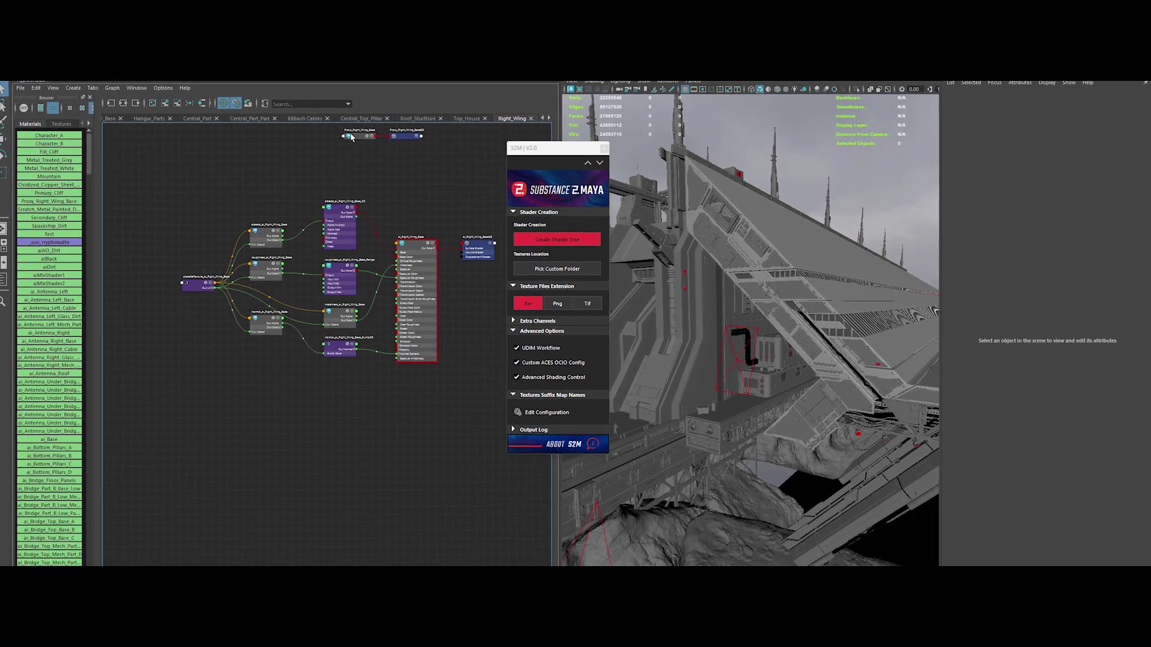
Step: Graph the nine Right_Wing_Props proxy materials, like Huge_Panels_A, Vents and Tubes, with their shading groups
{"action": "right_click", "coordinate": [352, 138]}
{"action": "left_click", "coordinate": [380, 209]}
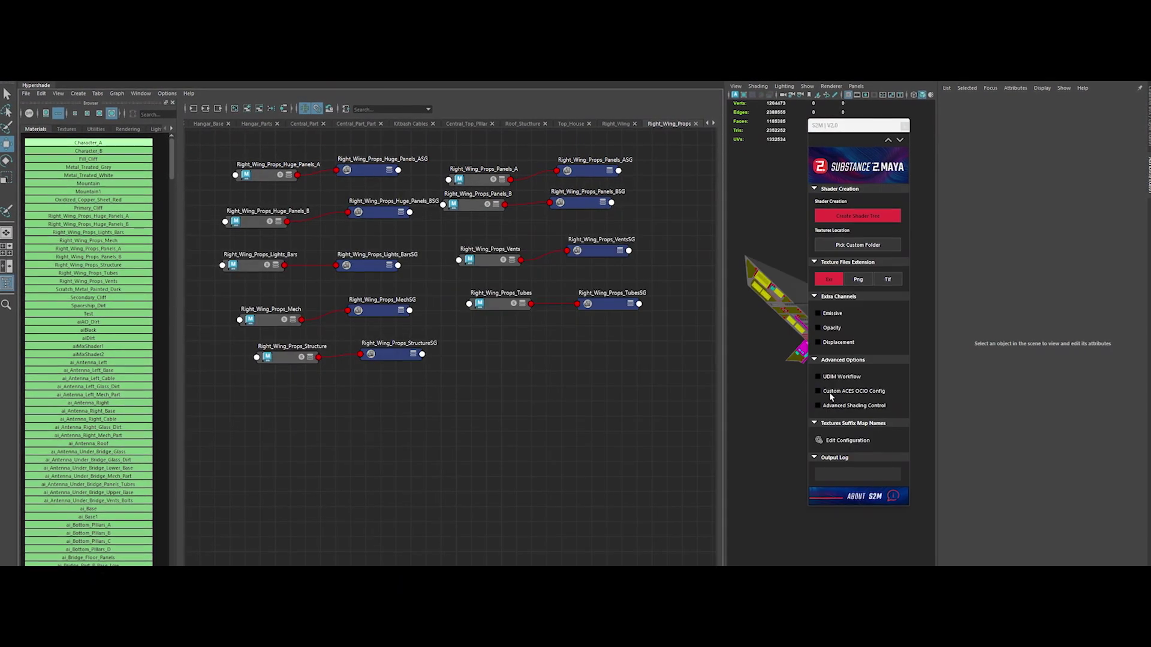
Step: Pick the props texture folder and confirm the generated shader names, starting with Huge_Panels_A
{"action": "left_click", "coordinate": [843, 246]}
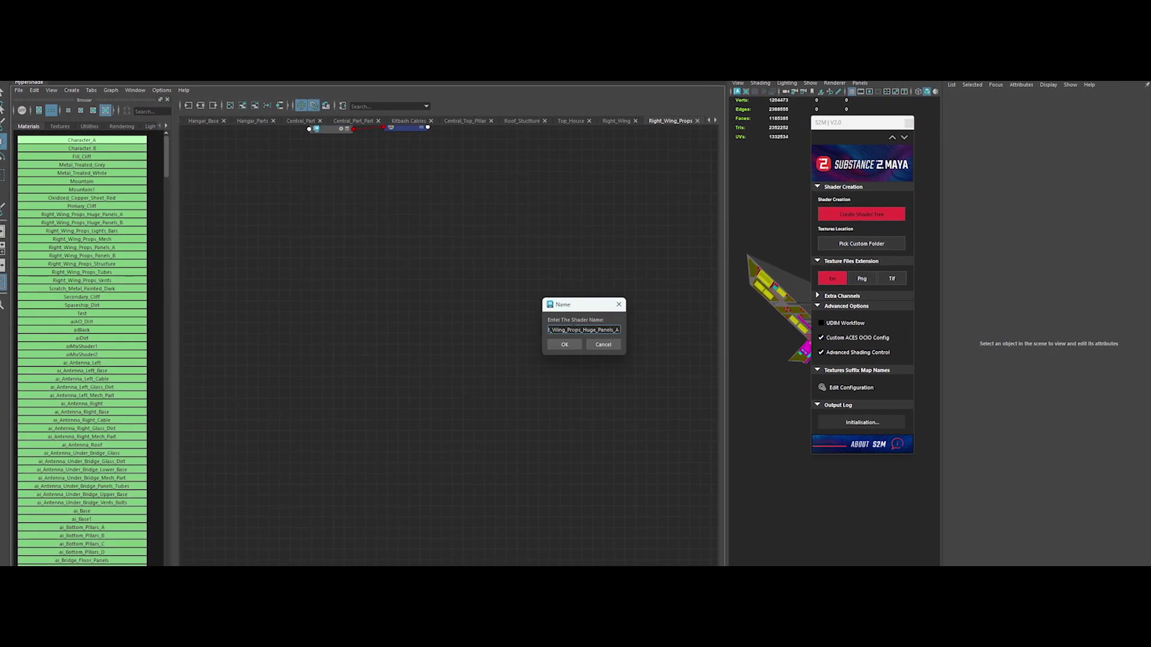
{"action": "left_click", "coordinate": [565, 345]}
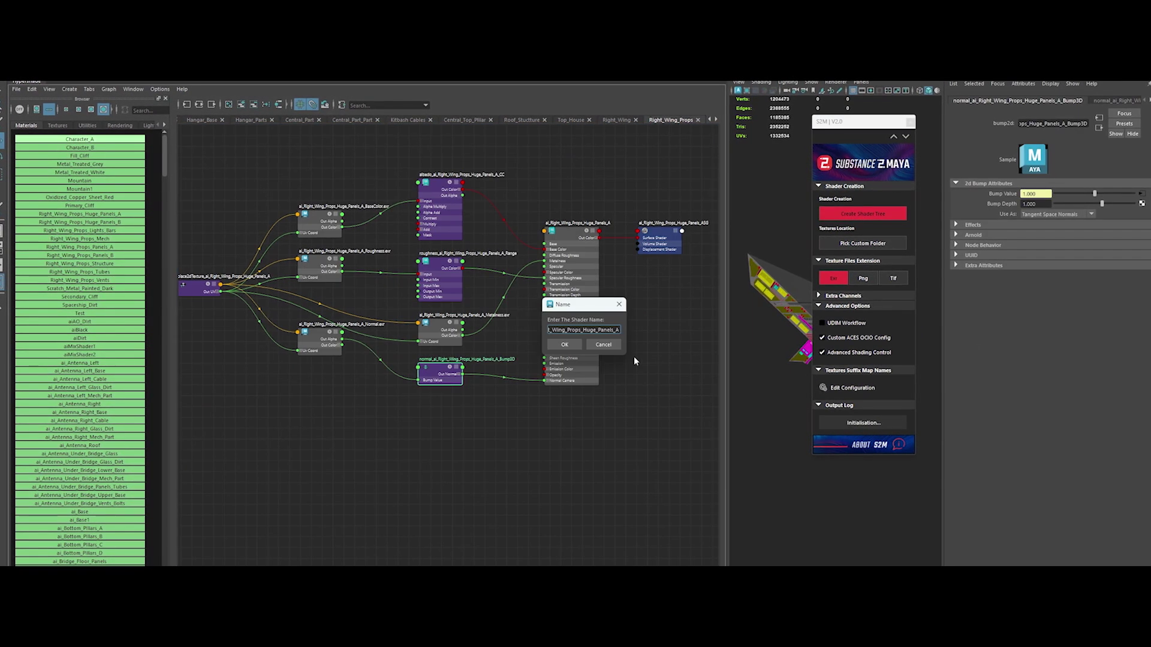
{"action": "left_click", "coordinate": [564, 345]}
{"action": "left_click", "coordinate": [564, 344]}
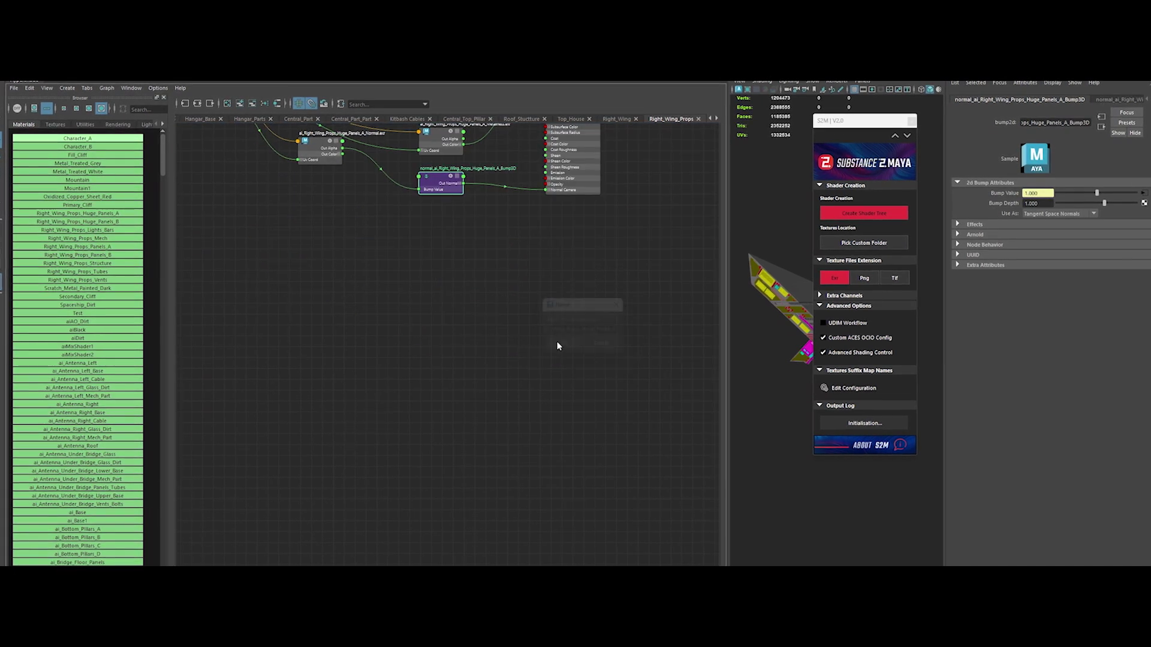
Step: Select a material's mesh, then start the Lights_Bars shader tree with the ai_ name prefix
{"action": "right_click", "coordinate": [341, 217]}
{"action": "left_click", "coordinate": [410, 215]}
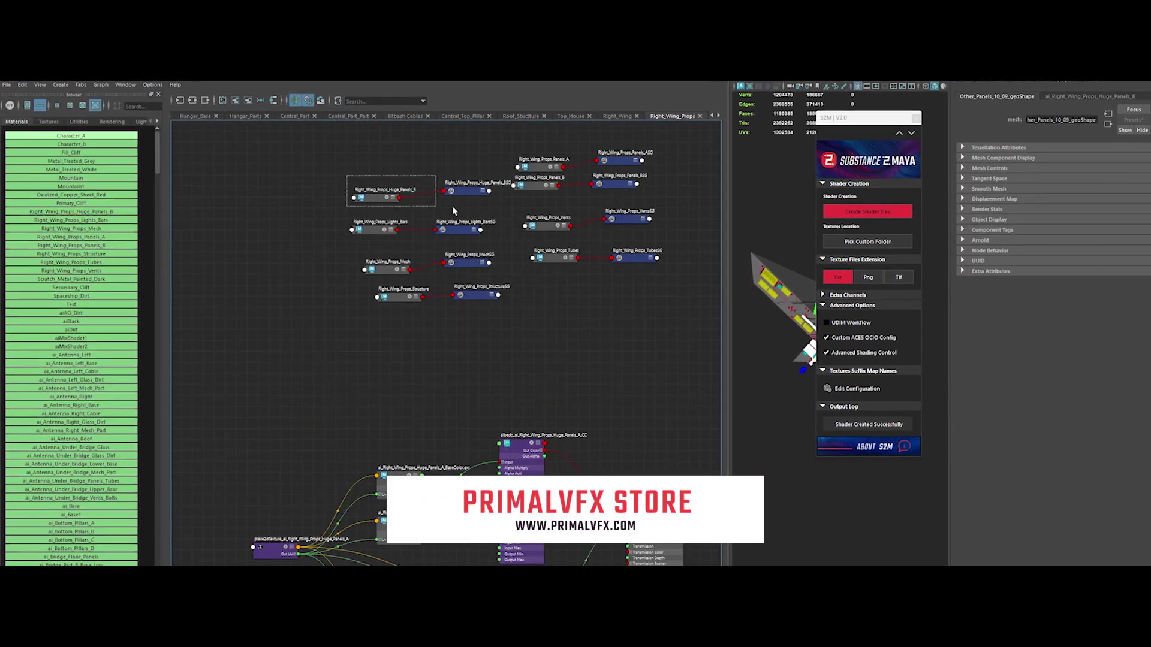
{"action": "double_click", "coordinate": [381, 222]}
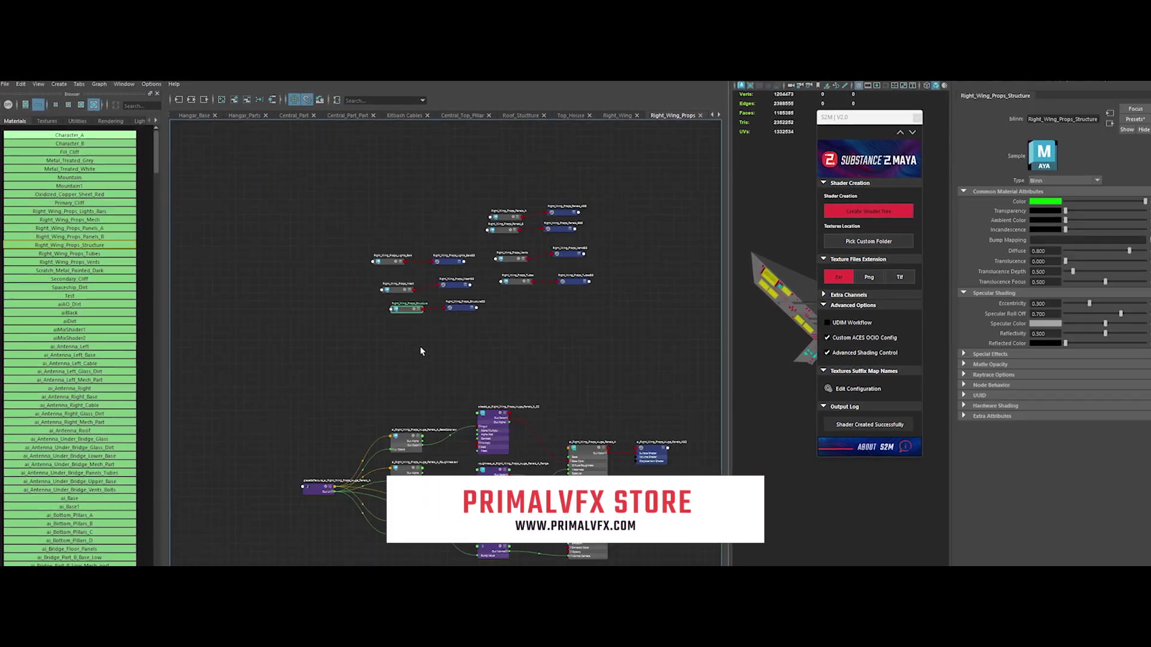
{"action": "left_click", "coordinate": [854, 215]}
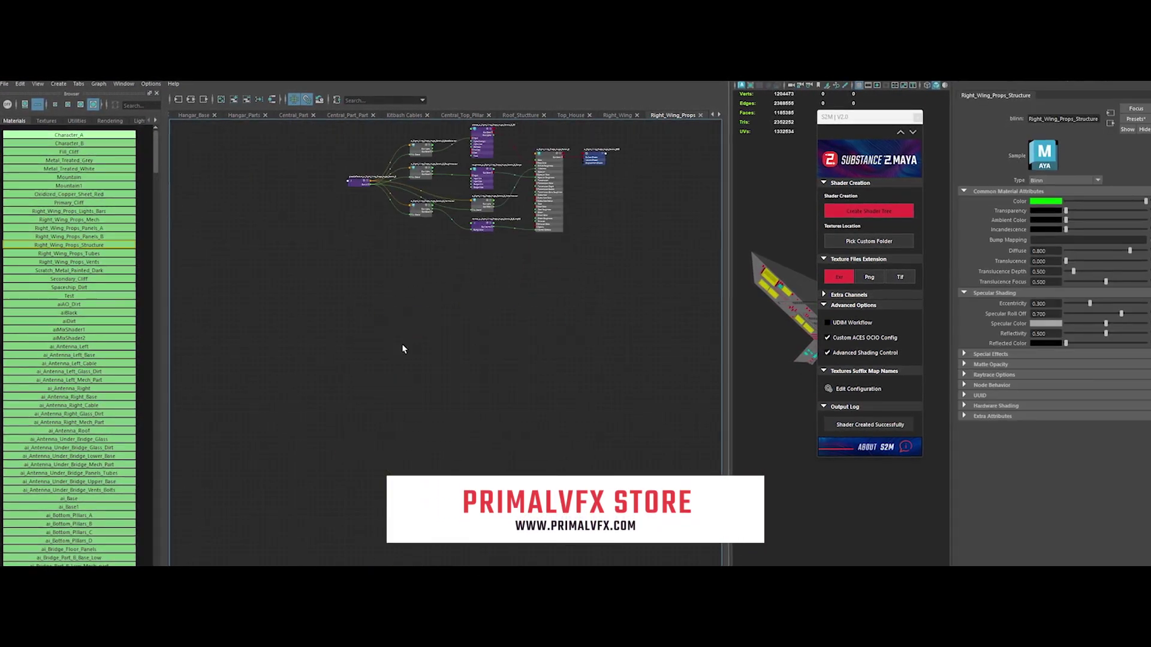
{"action": "type", "text": "ai_Right_Wing_Props_Lights_B"}
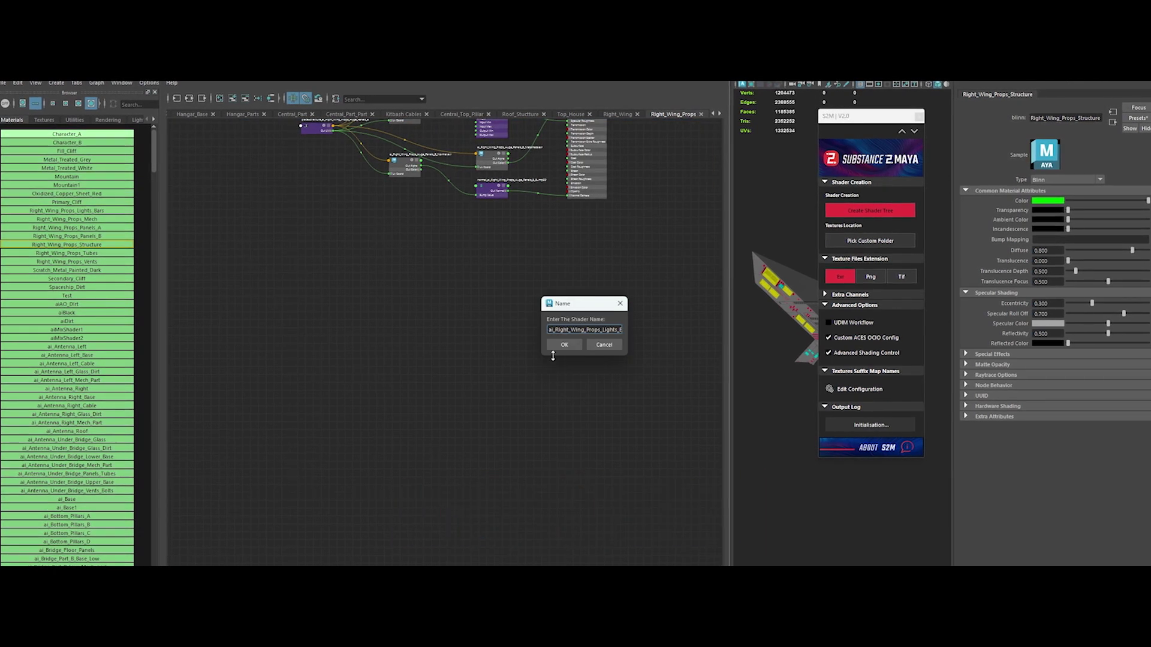